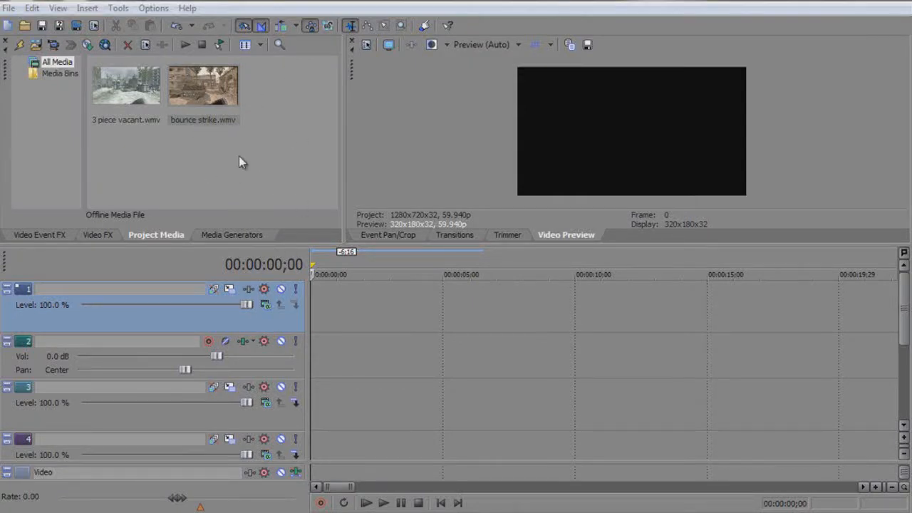
Place bounce strike.wmv at the start of the timeline and move its video to the third track
drag(215, 86, 267, 335)
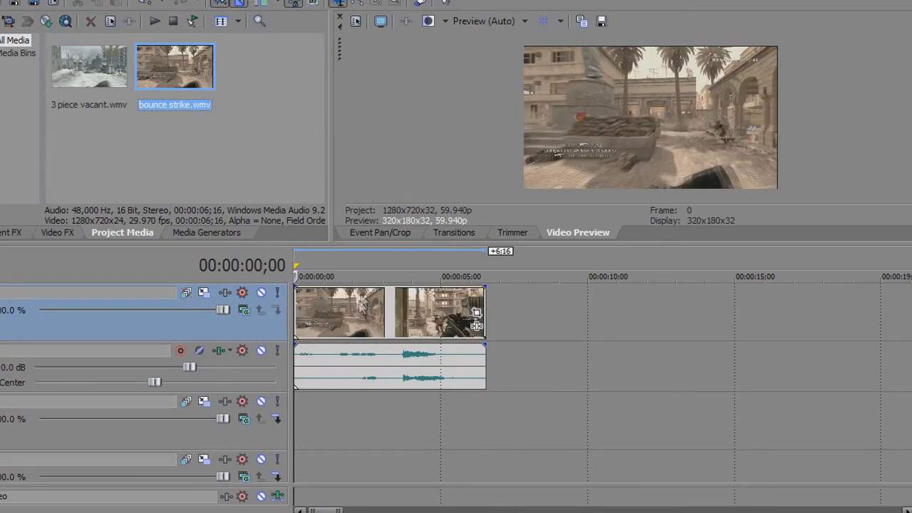
drag(433, 314, 434, 423)
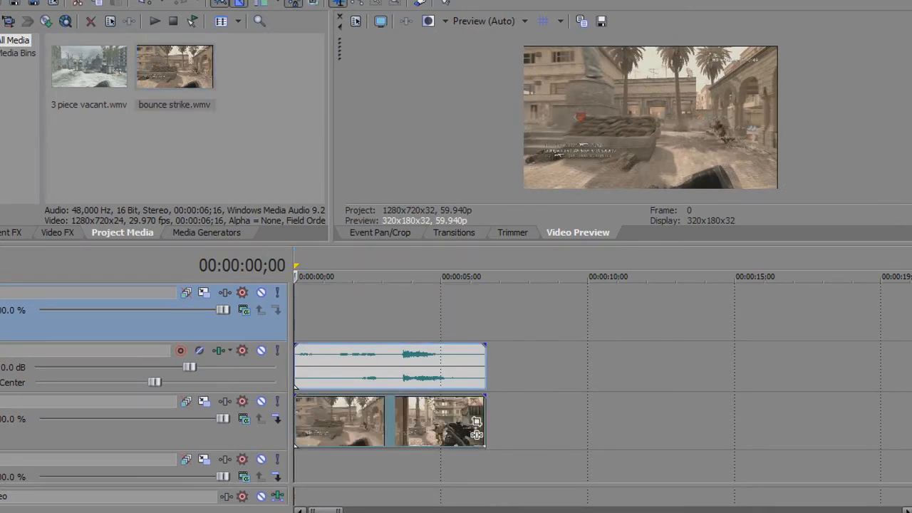
Remove the bounce strike clip's audio from the timeline and move its video down to the fourth track
key(ctrl+z)
key(ctrl+z)
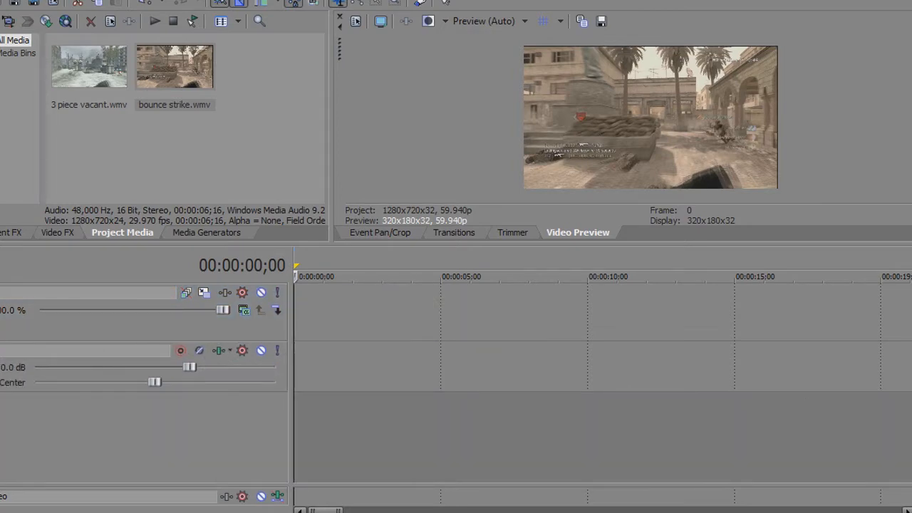
key(ctrl+shift+z)
key(ctrl+shift+z)
key(ctrl+z)
key(ctrl+z)
key(ctrl+z)
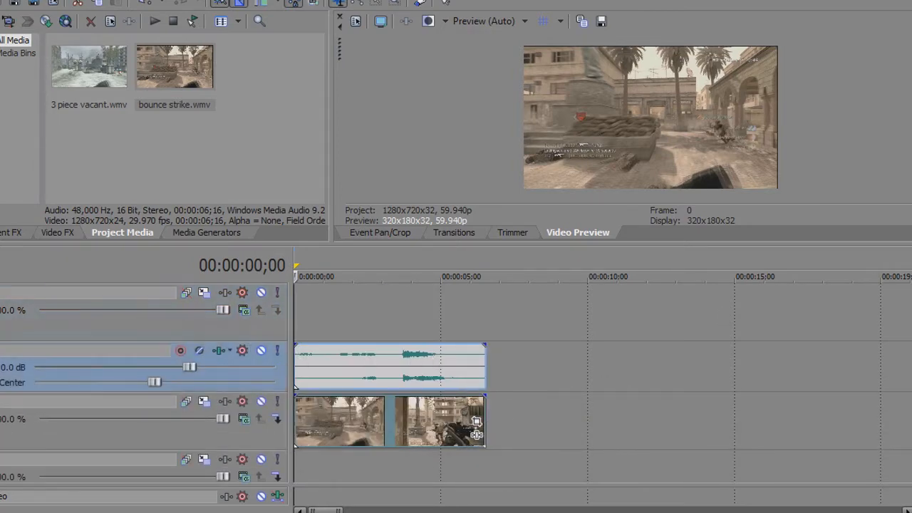
key(ctrl+z)
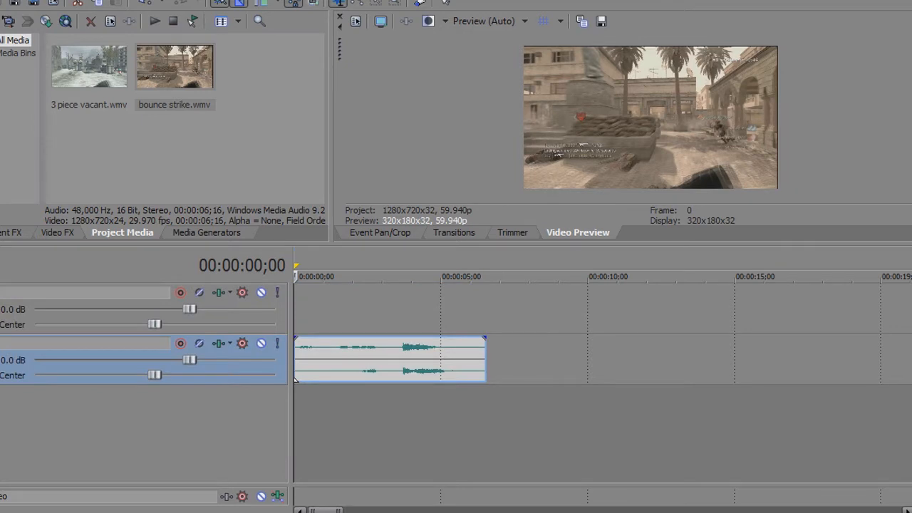
key(ctrl+z)
drag(397, 377, 398, 432)
Add 3 piece vacant.wmv to the top tracks after the bounce strike clip and split it near its start at 00:00:07;15
drag(80, 66, 520, 318)
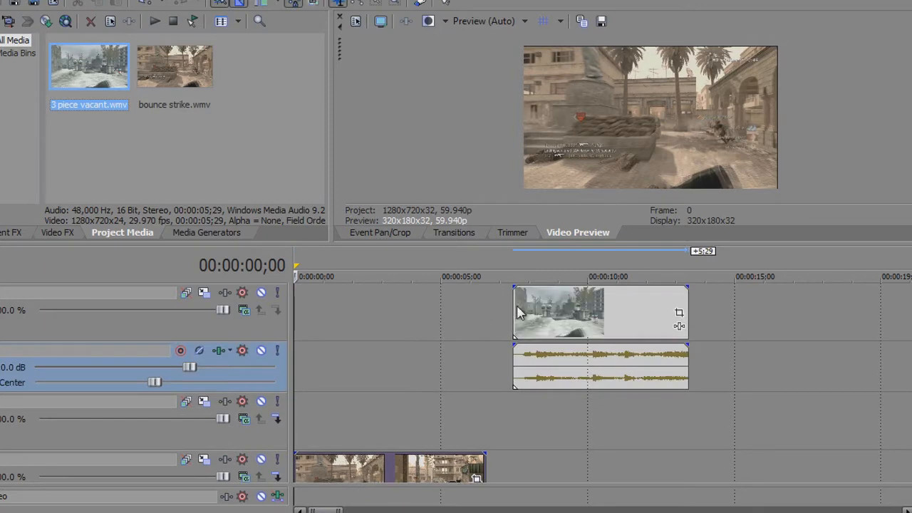
click(517, 313)
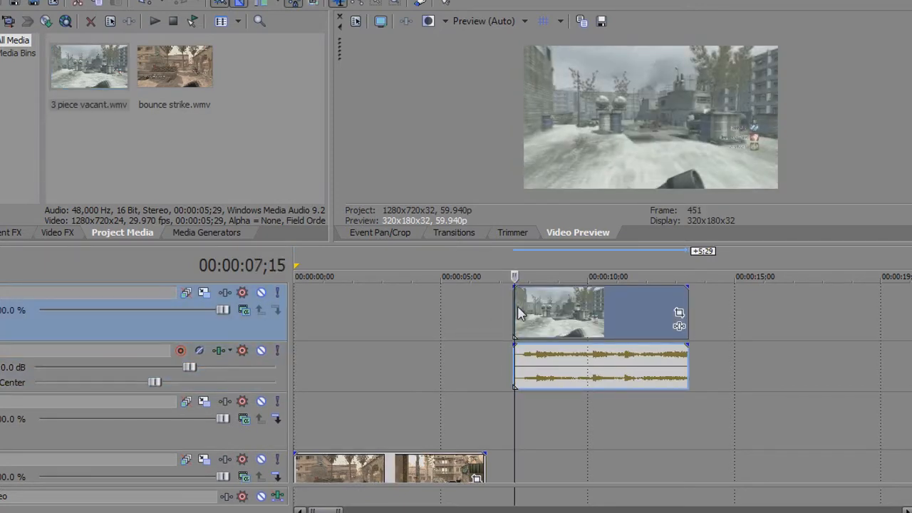
scroll(573, 307, up, 10)
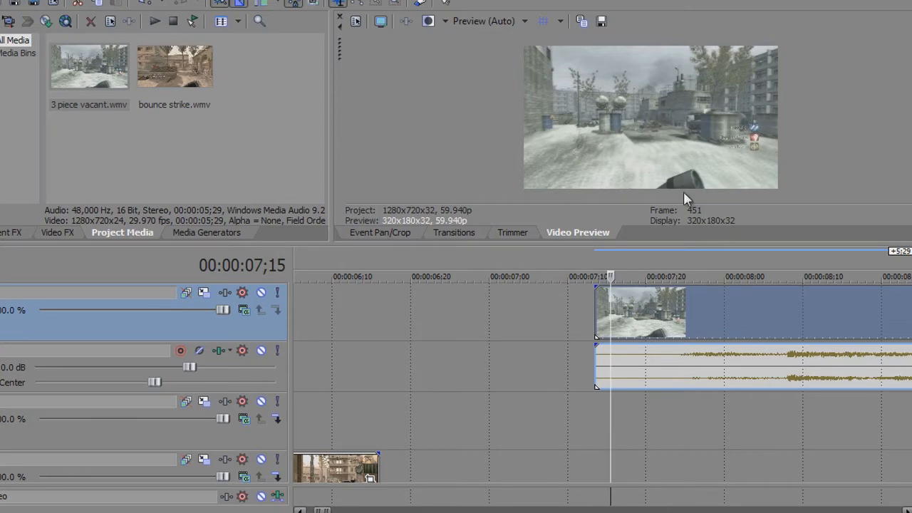
key(s)
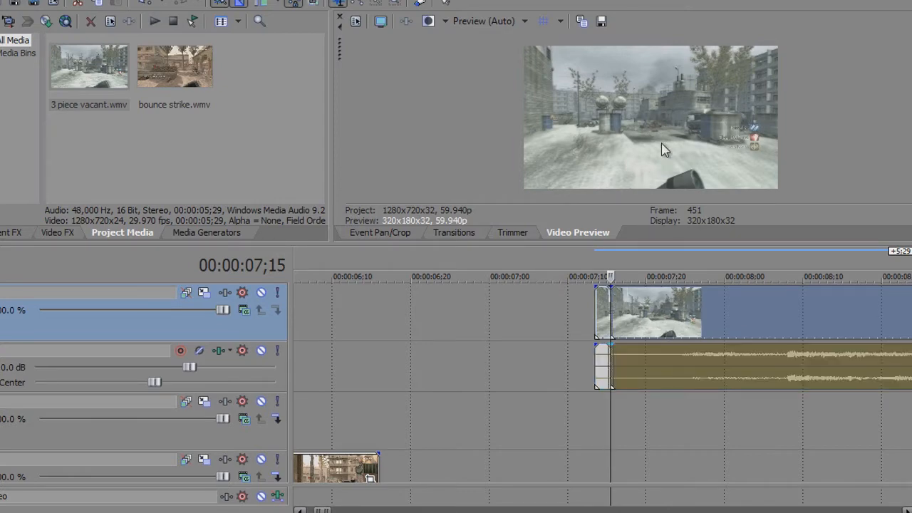
Save the frame at the split as the JPEG snapshot Image30 and delete the short piece before the split
click(601, 21)
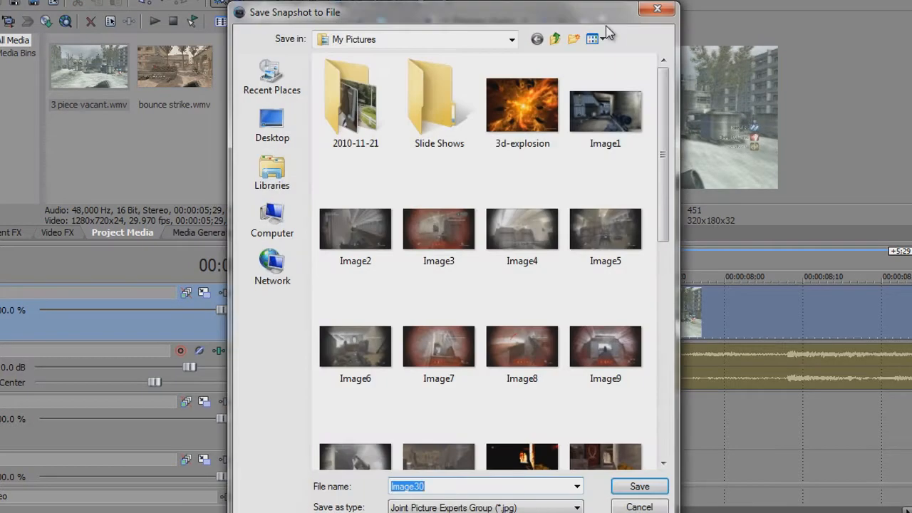
click(639, 486)
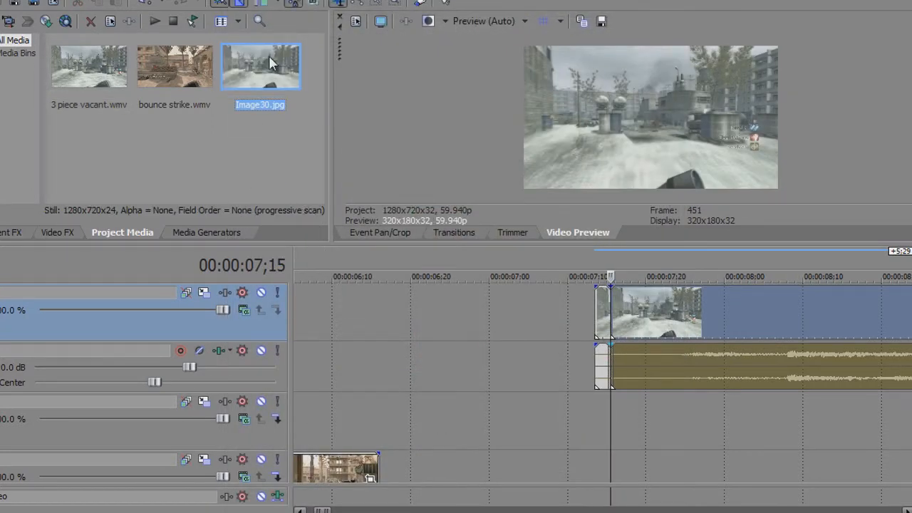
click(603, 321)
key(Delete)
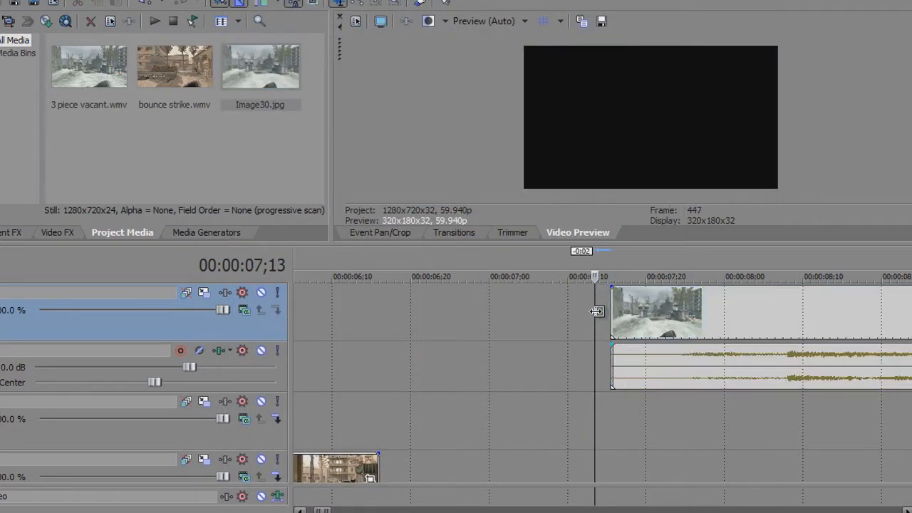
Crop the bounce strike clip slightly to about 1,268.5 by 713.5 in Event Pan/Crop and return to the video preview
scroll(598, 335, down, 6)
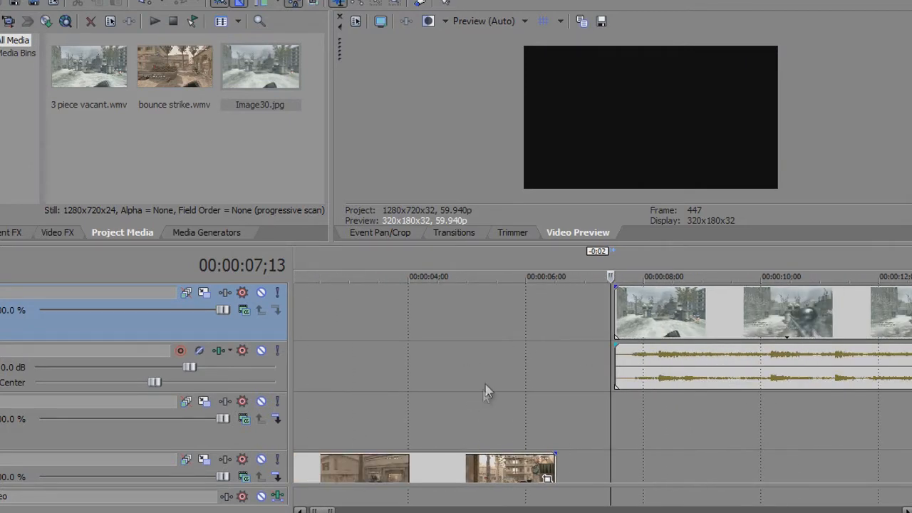
click(478, 349)
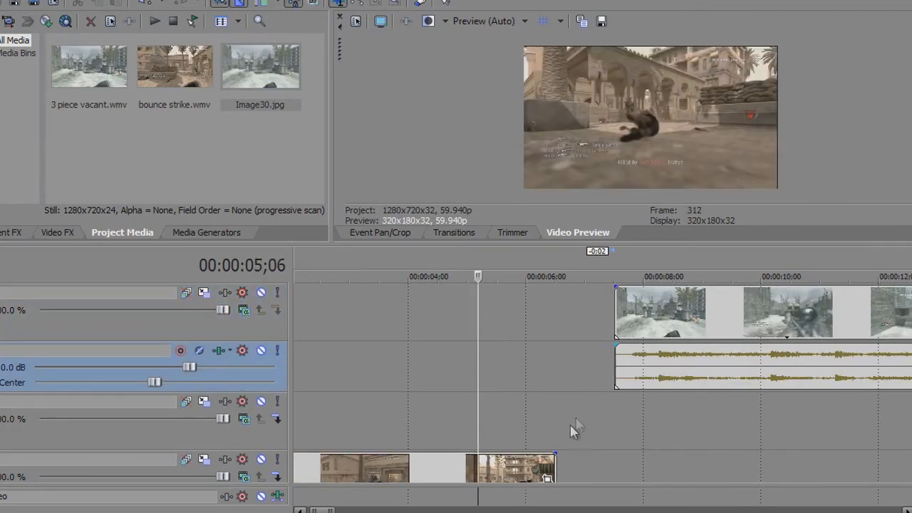
click(547, 477)
click(547, 476)
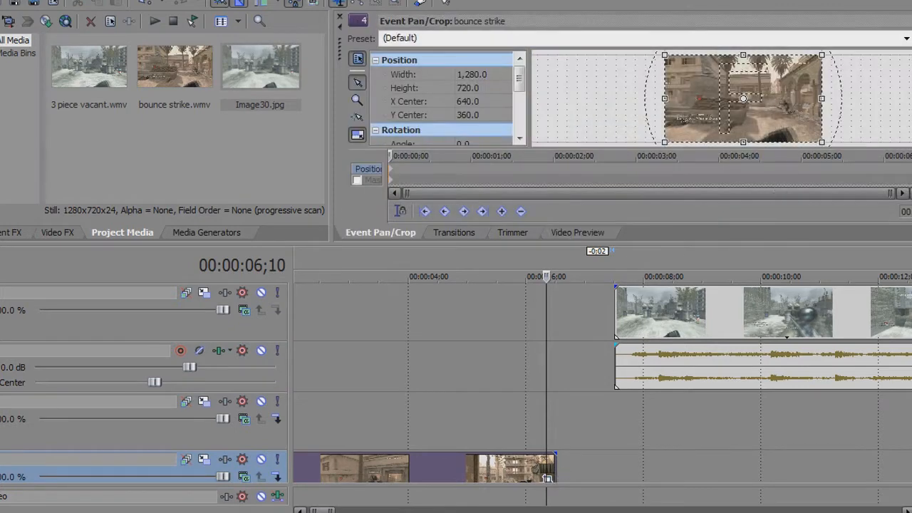
drag(823, 55, 825, 55)
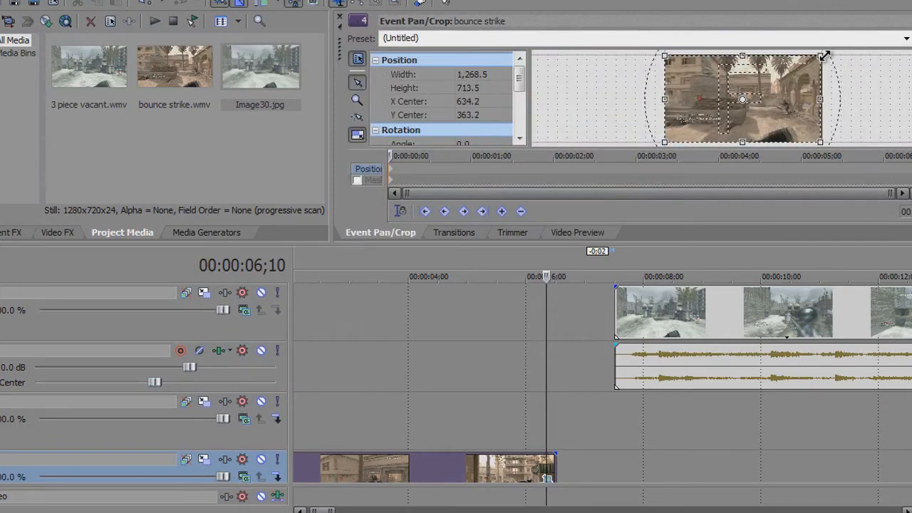
click(546, 235)
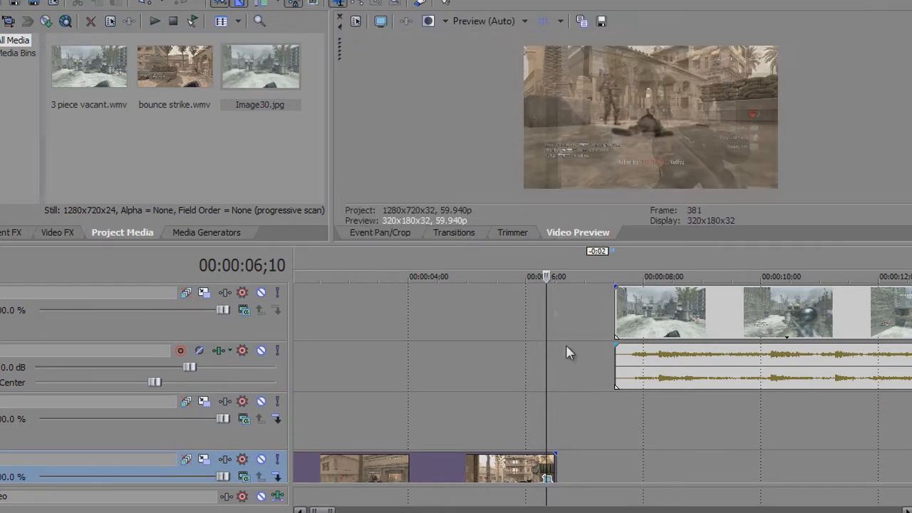
Step through the last seconds of the bounce strike clip to locate the moment just after the kill shot
click(464, 339)
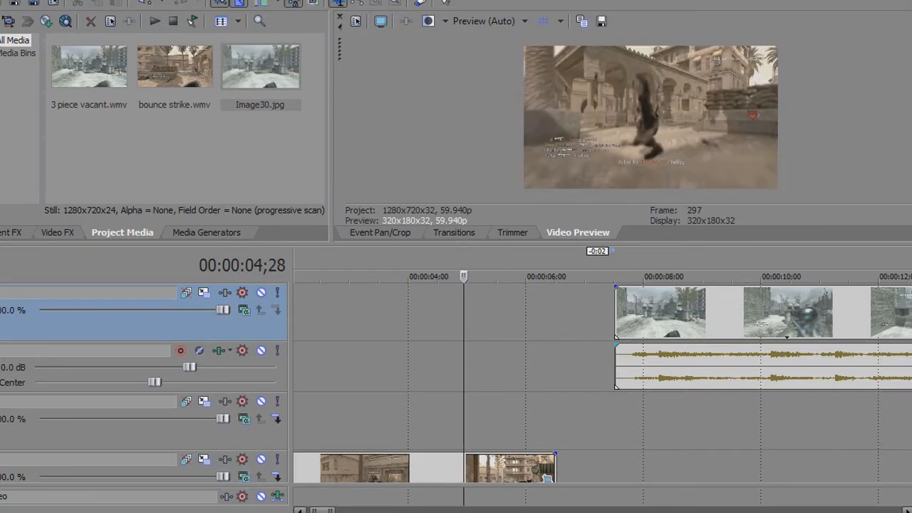
scroll(681, 450, down, 1)
click(496, 422)
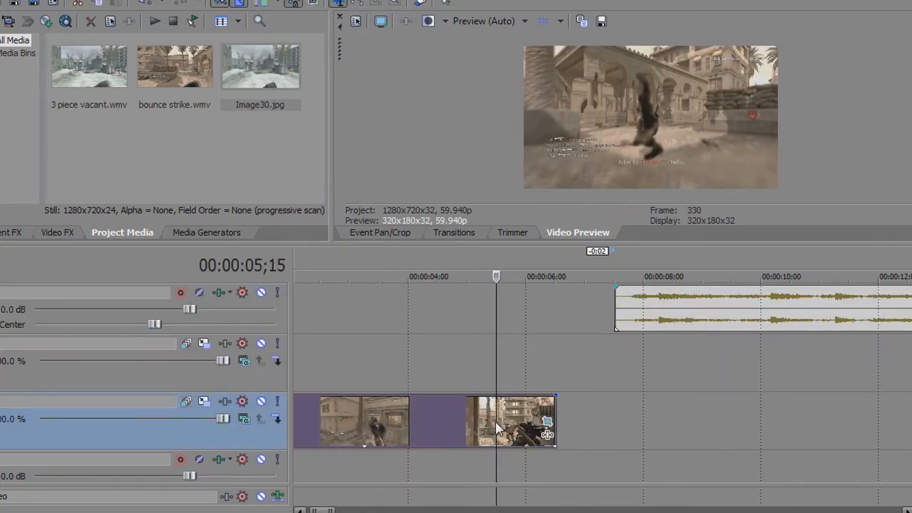
key(Left)
key(Left)
key(Left)
key(Left)
key(Left)
key(Left)
key(Left)
key(Left)
key(Left)
key(Left)
key(Left)
key(Left)
key(Left)
key(Left)
key(Left)
key(Left)
key(Left)
key(Left)
key(Left)
key(Left)
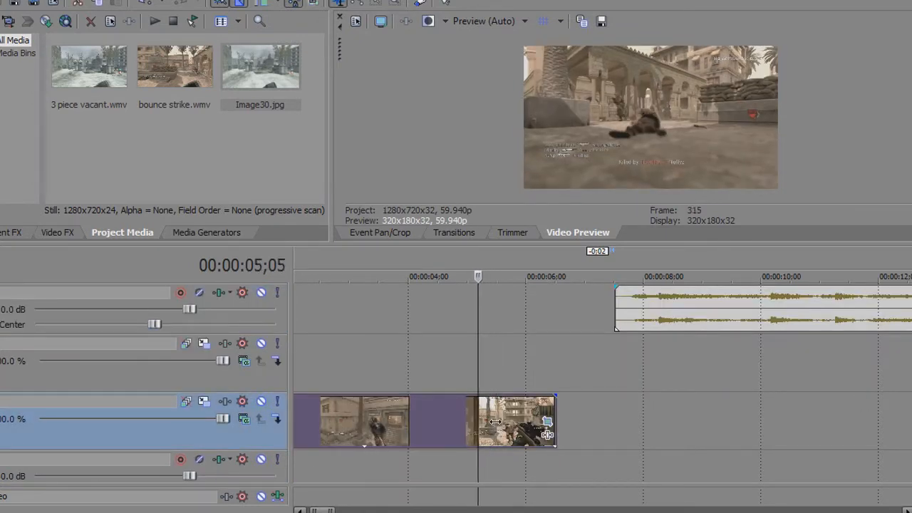
key(Left)
key(Left)
key(Left)
key(Left)
key(Left)
key(Left)
key(Left)
key(Left)
key(Left)
key(Left)
key(Left)
key(Left)
key(Left)
key(Left)
key(Left)
key(Left)
key(Left)
key(Left)
key(Left)
key(Left)
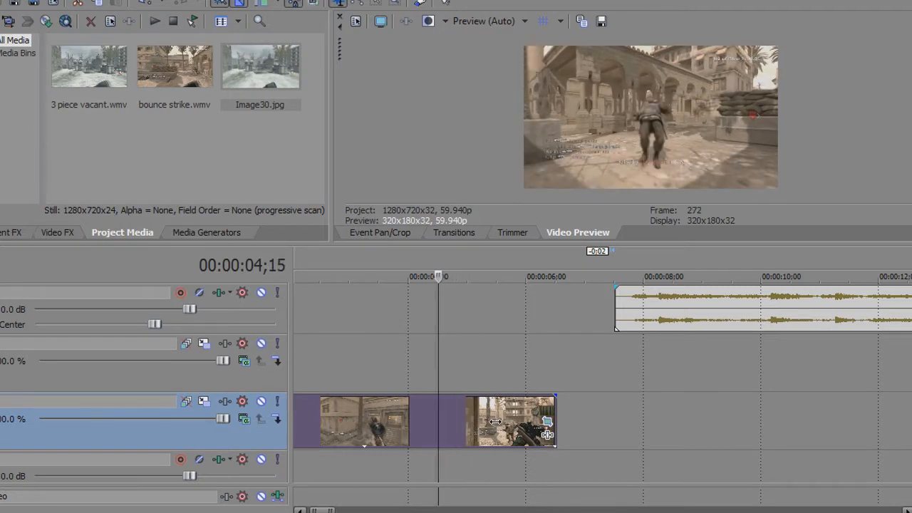
key(Left)
key(Left)
key(Left)
key(Left)
key(Left)
key(Left)
key(Left)
key(Left)
key(Left)
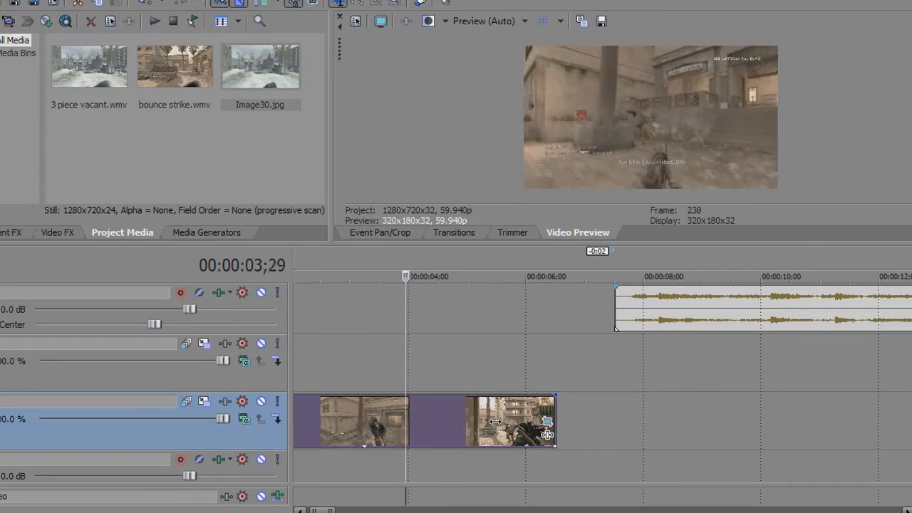
key(Right)
key(Right)
key(Right)
key(Right)
key(Right)
key(Right)
key(Right)
key(Right)
key(Right)
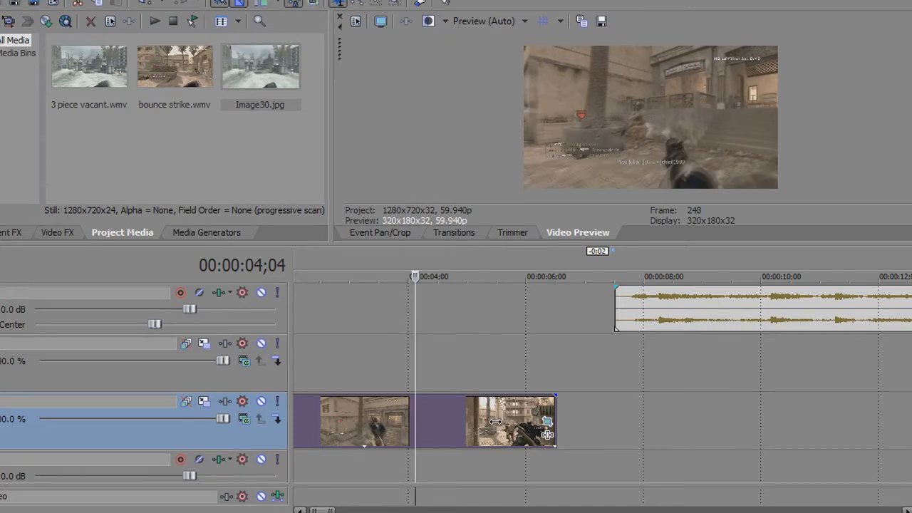
right_click(459, 409)
click(525, 399)
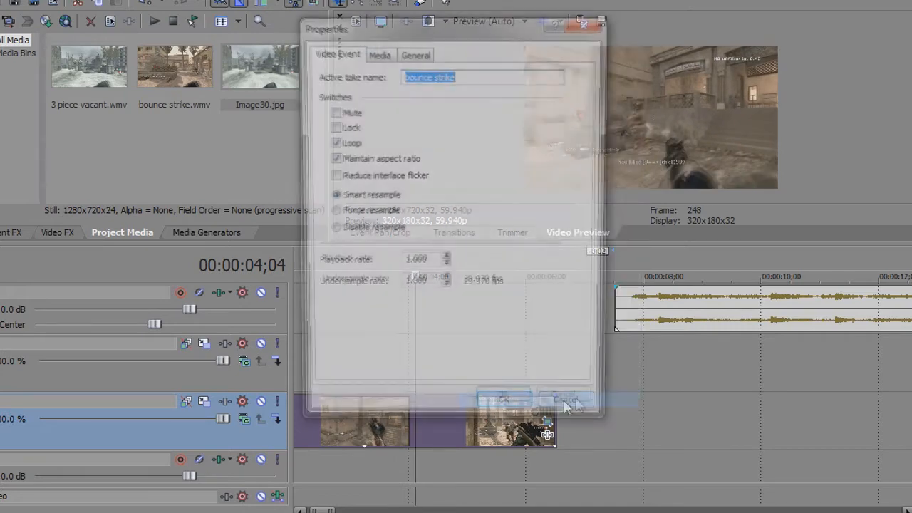
click(501, 409)
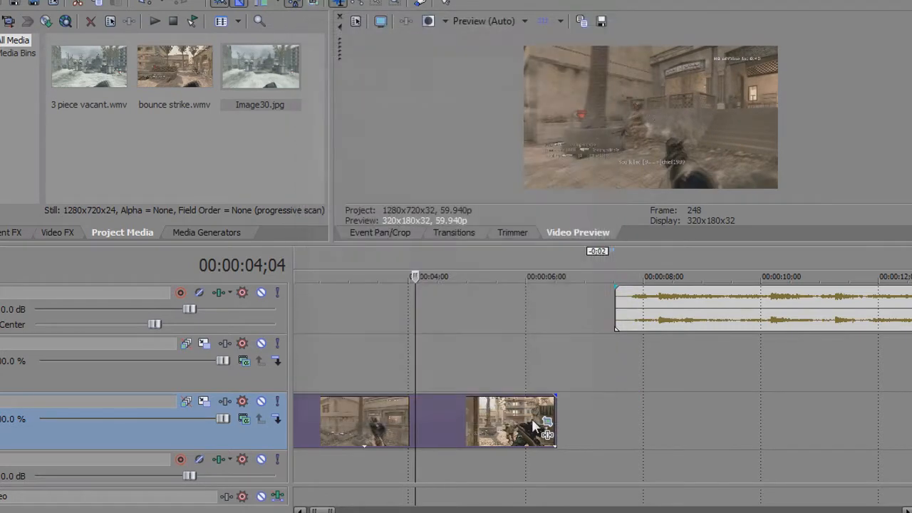
Insert a velocity envelope on the bounce strike clip
right_click(491, 428)
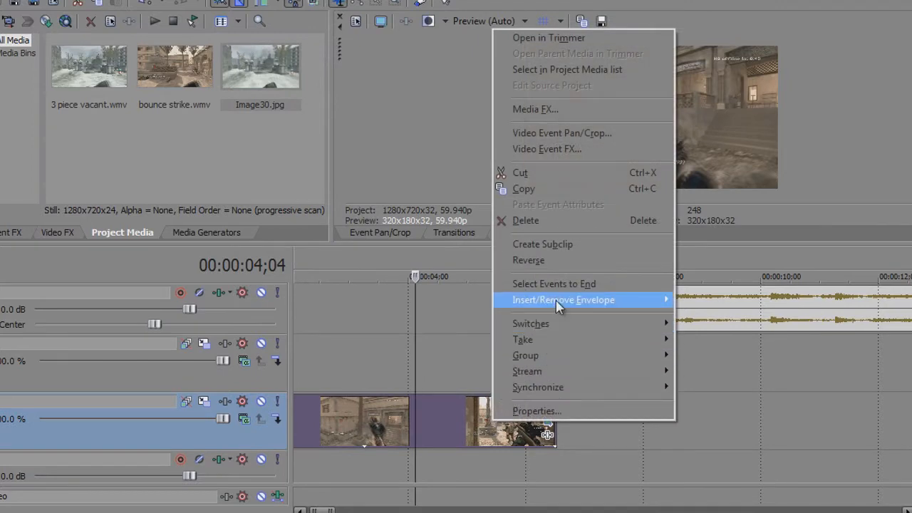
mouse_move(655, 300)
click(708, 302)
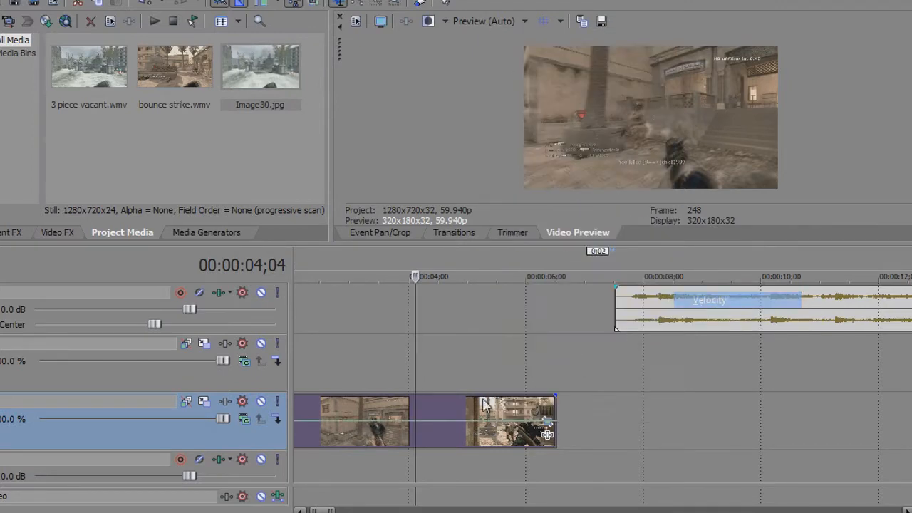
Add velocity points at about 00:00:04;07 and 00:00:04;13 on the bounce strike clip and lower the second point to slow the ending
click(435, 428)
key(Left)
key(Left)
key(Left)
key(Left)
key(Left)
key(Left)
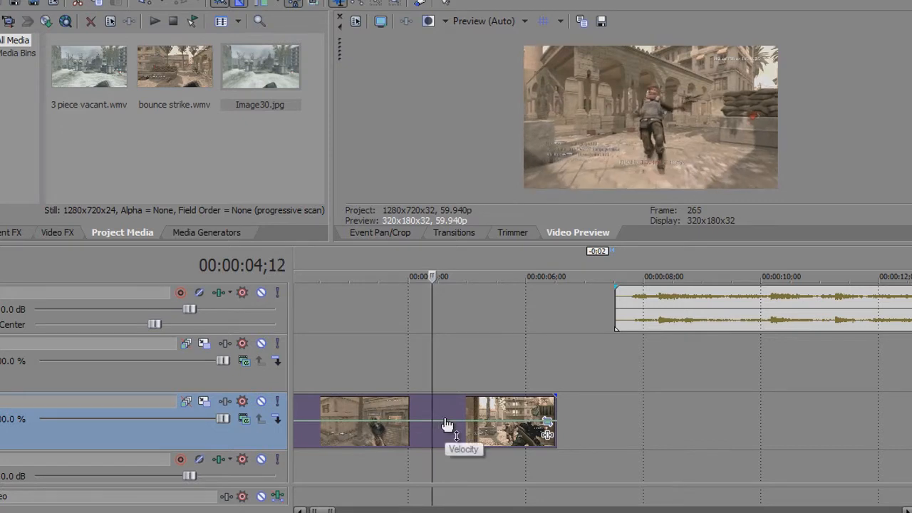
key(Left)
click(423, 422)
key(Right)
key(Right)
key(Right)
key(Right)
key(Right)
key(Right)
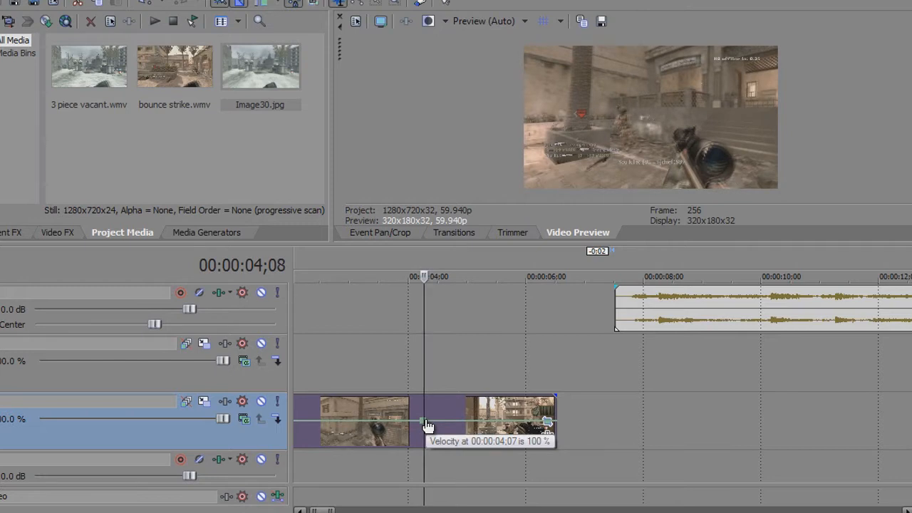
double_click(434, 423)
drag(434, 423, 434, 434)
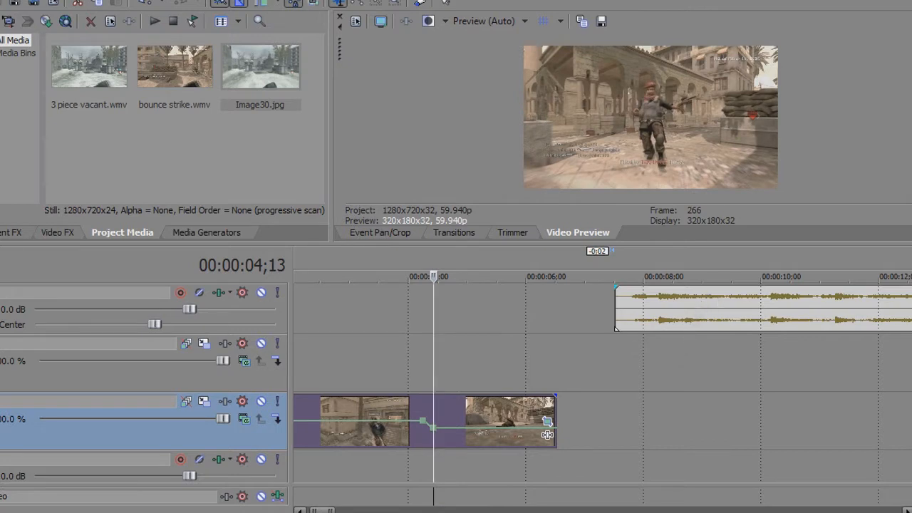
Shift the 3 piece vacant clip to about 00:00:10 and place Image30.jpg on the top track, about 2.3 seconds long, overlapping the bounce strike ending
scroll(751, 308, up, 1)
drag(744, 317, 711, 328)
click(496, 321)
drag(269, 80, 890, 310)
click(546, 313)
drag(727, 292, 636, 317)
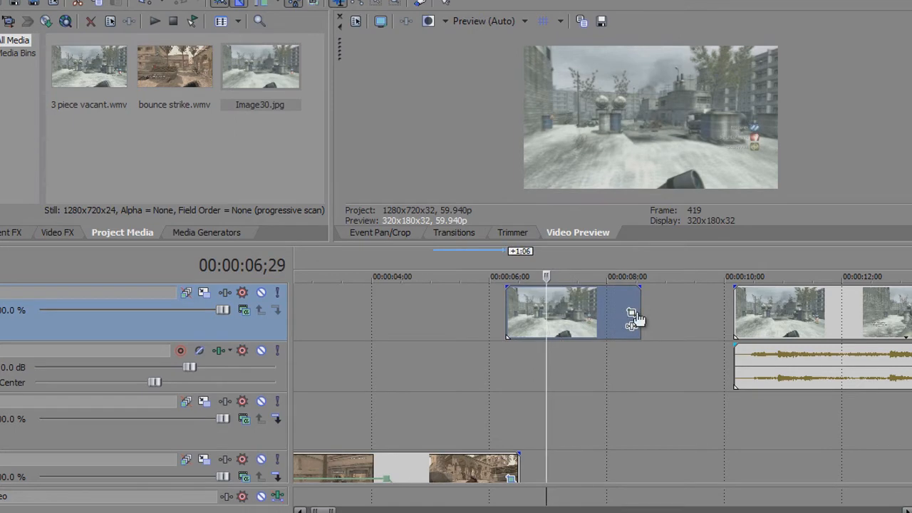
Open Event Pan/Crop for the Image30 still, enlarge its workspace and enable the mask
click(633, 314)
drag(690, 243, 686, 421)
click(358, 359)
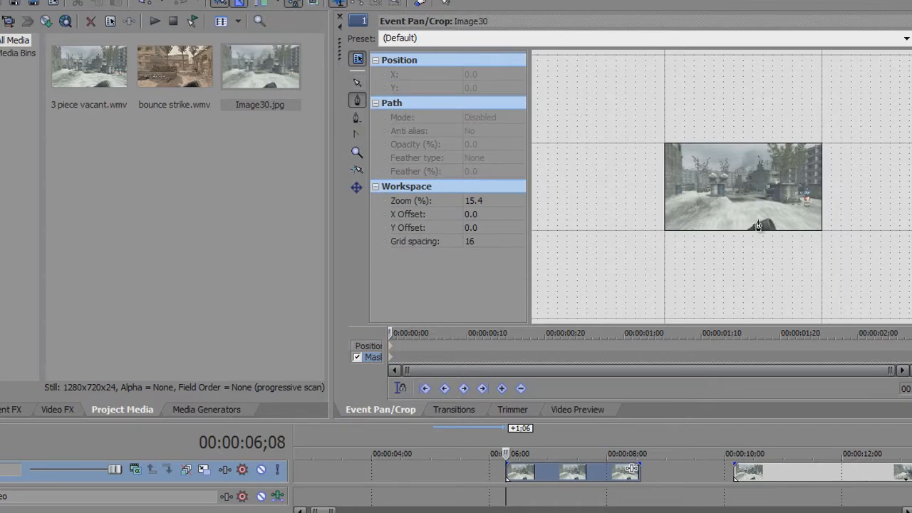
Draw a closed mask on the Image30 still around the building wall at its edge, the barrels and the snowy foreground, and check the composite
scroll(759, 225, up, 8)
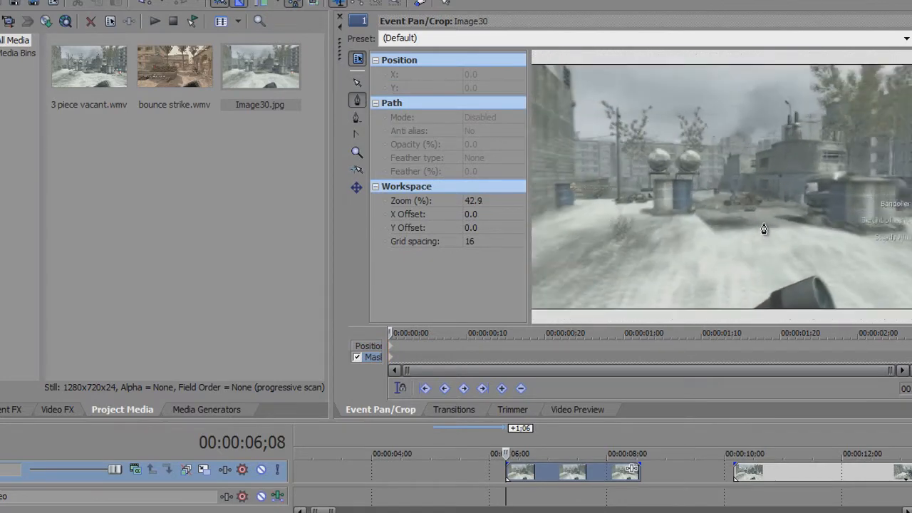
scroll(689, 218, down, 1)
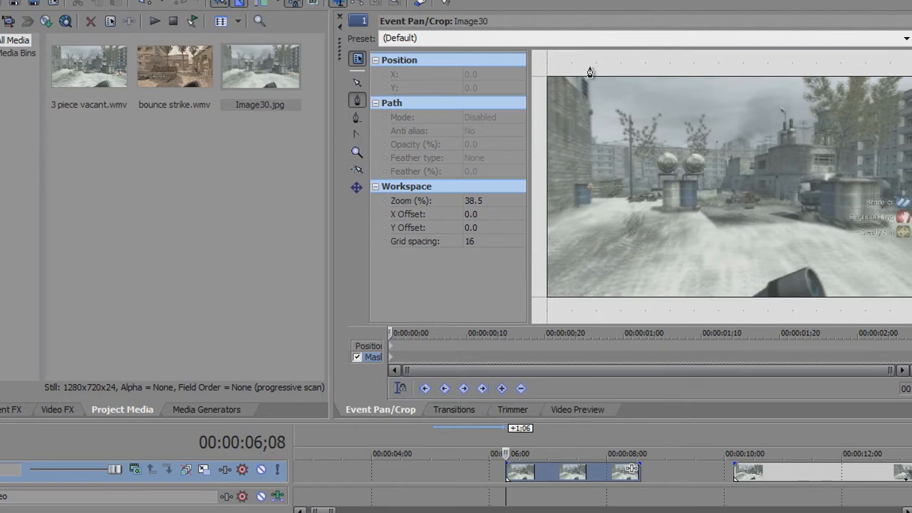
click(590, 69)
click(592, 200)
click(662, 200)
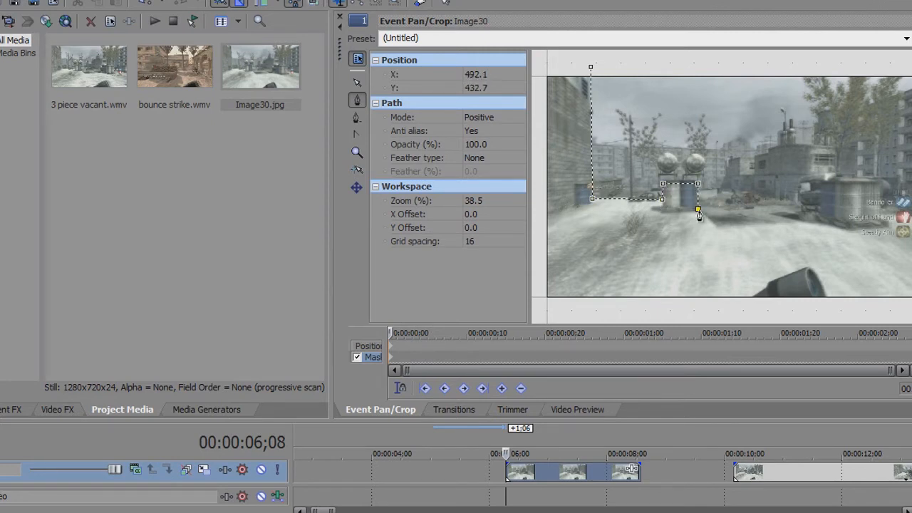
click(717, 229)
click(878, 184)
click(884, 218)
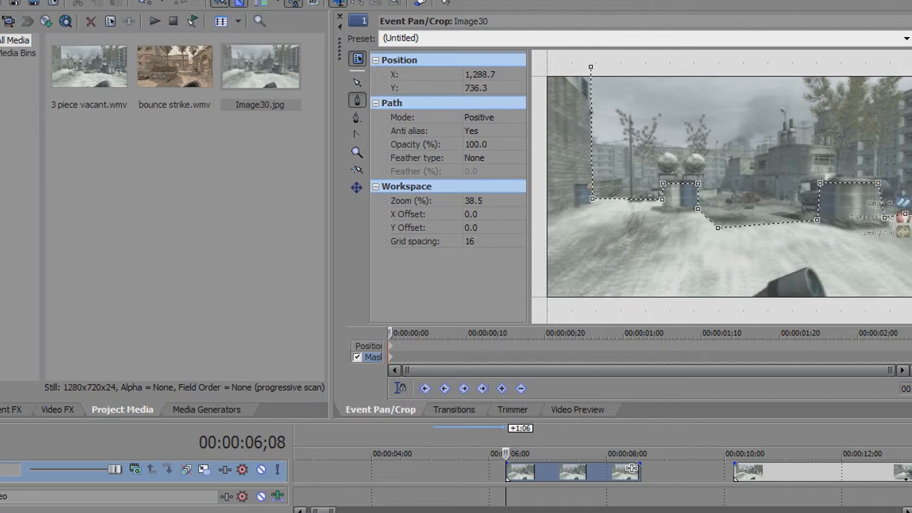
click(547, 307)
click(544, 66)
click(591, 67)
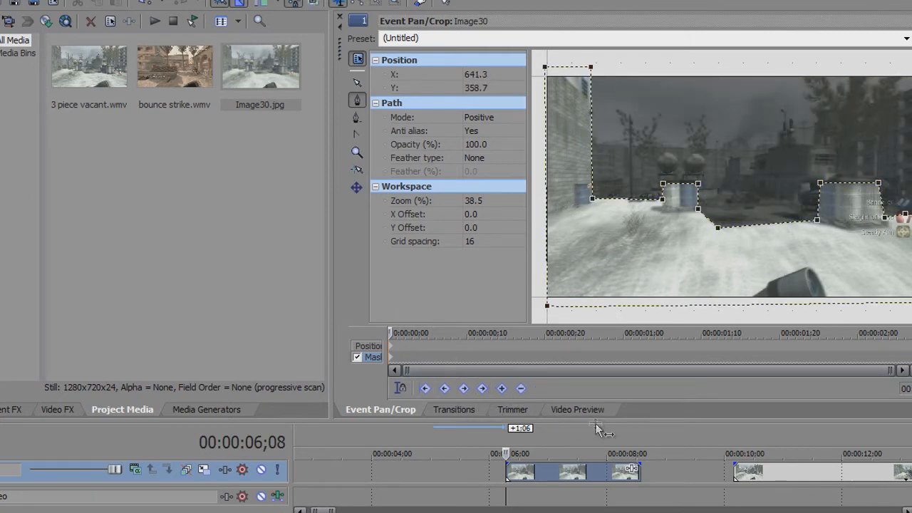
click(579, 409)
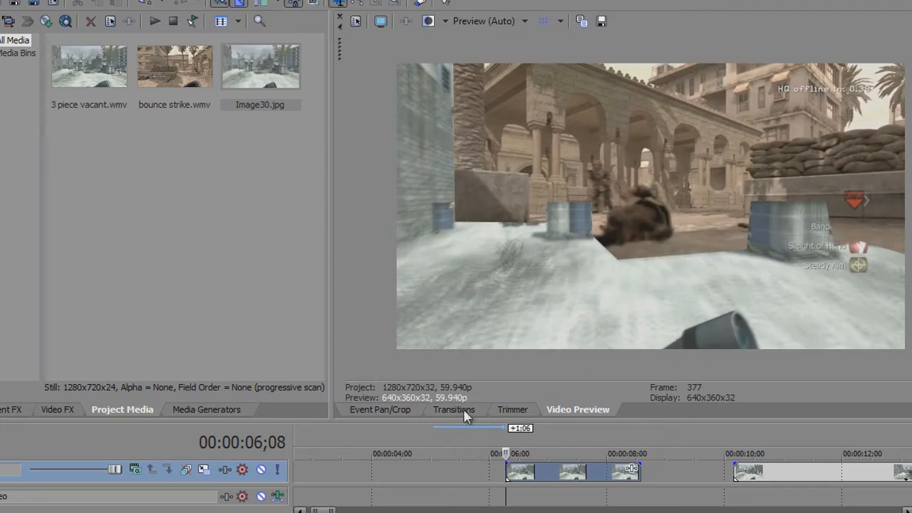
Feather the foreground mask in both directions at 2.0 % and check the softened edges in the preview
click(385, 412)
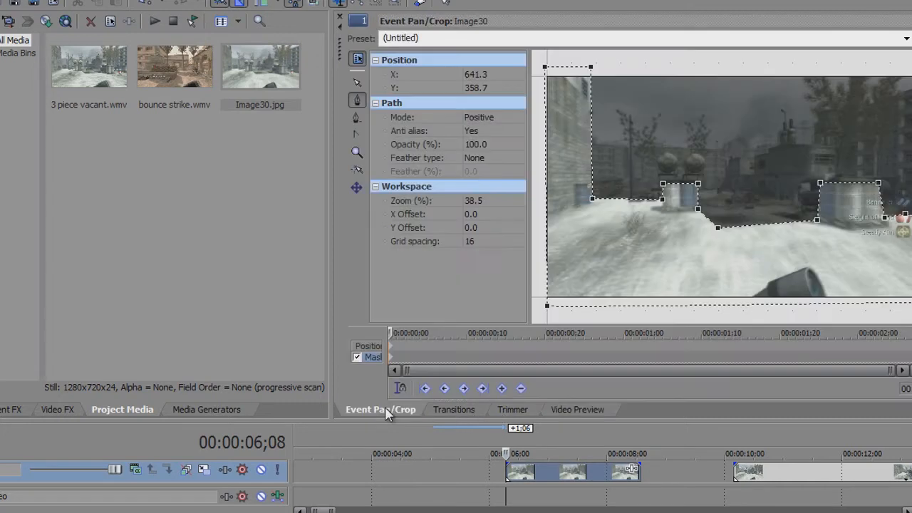
click(476, 159)
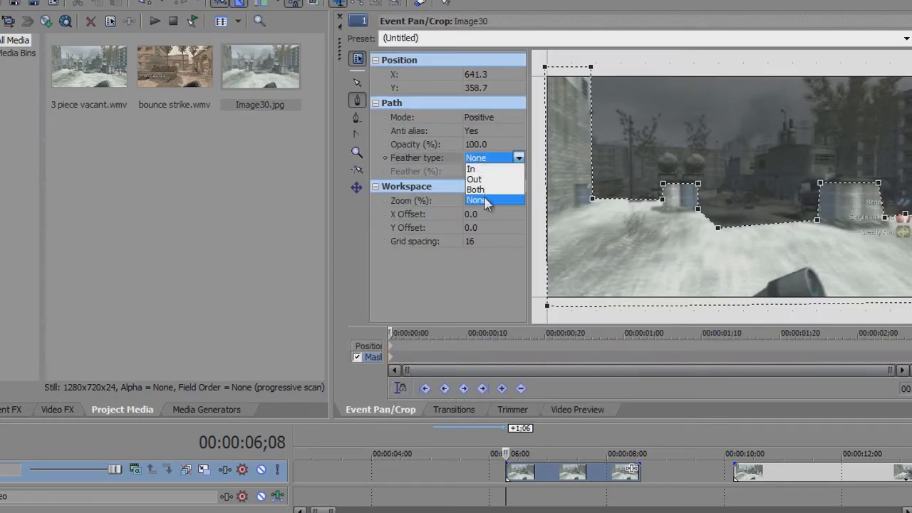
click(475, 189)
click(478, 174)
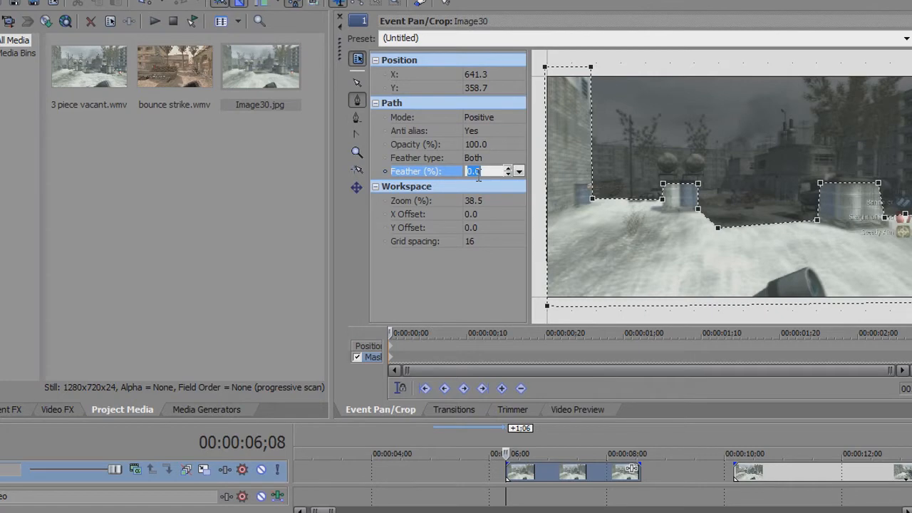
key(Return)
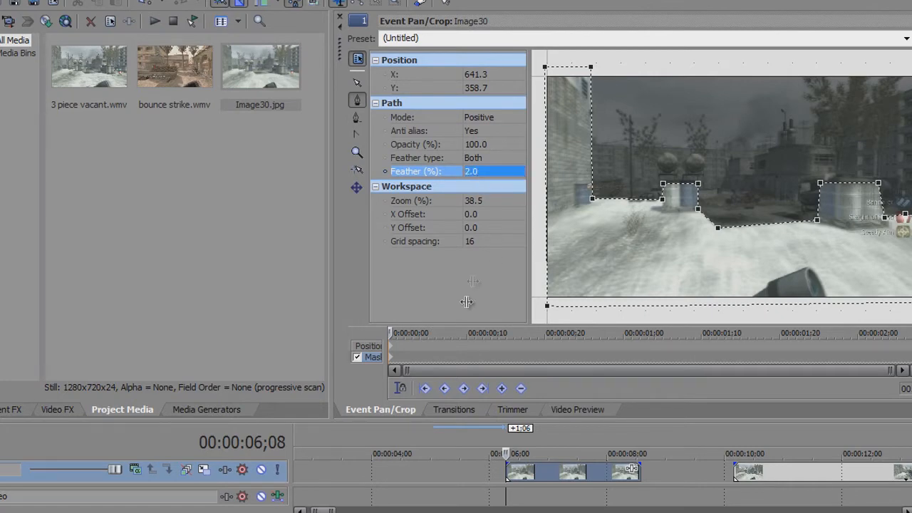
click(579, 411)
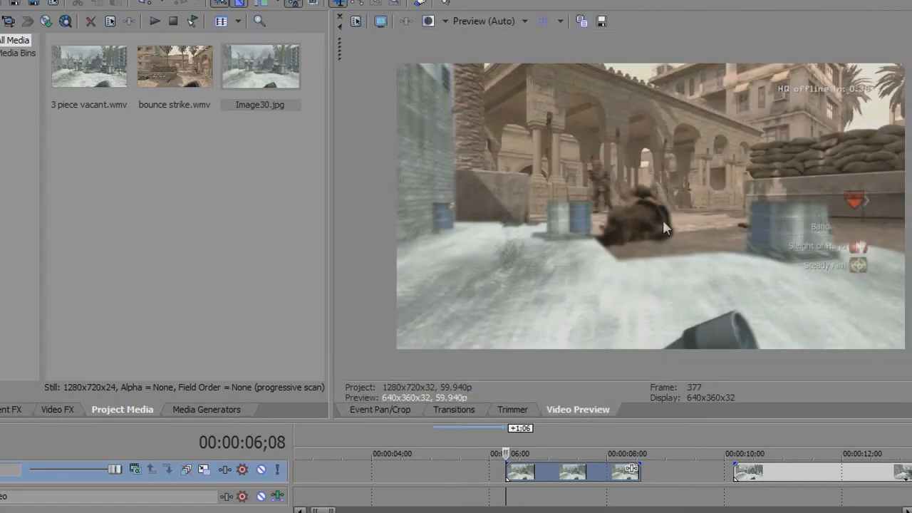
Split the Image30 still at 00:00:07;01 and move its first piece earlier, to start at about 00:00:04;24
drag(617, 420, 633, 323)
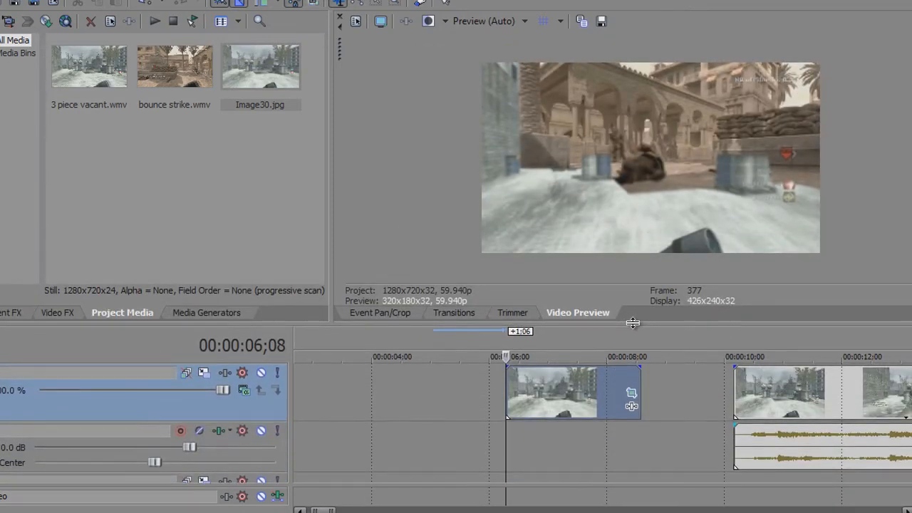
click(474, 388)
scroll(504, 386, down, 3)
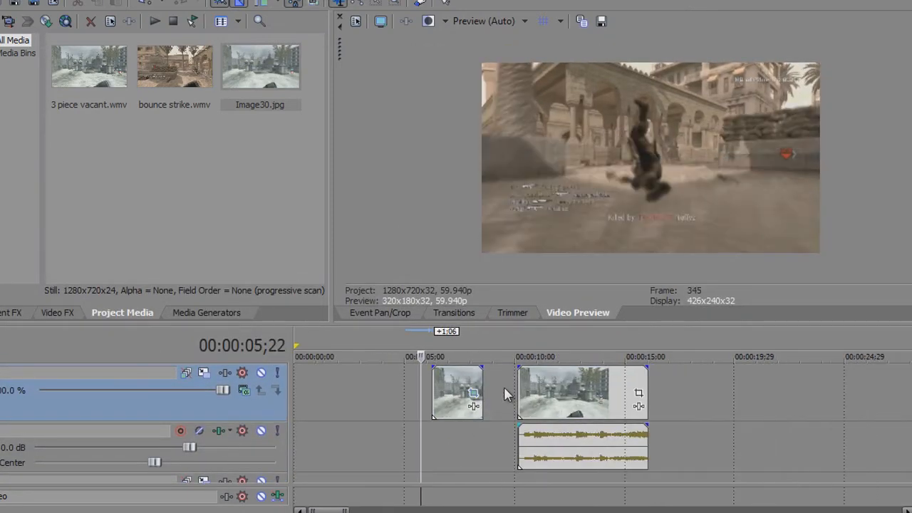
click(450, 386)
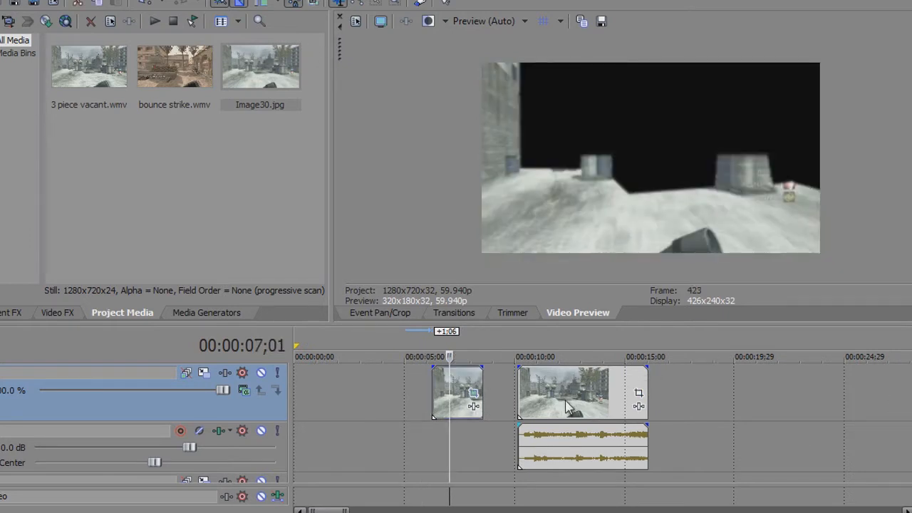
key(s)
drag(432, 382, 411, 385)
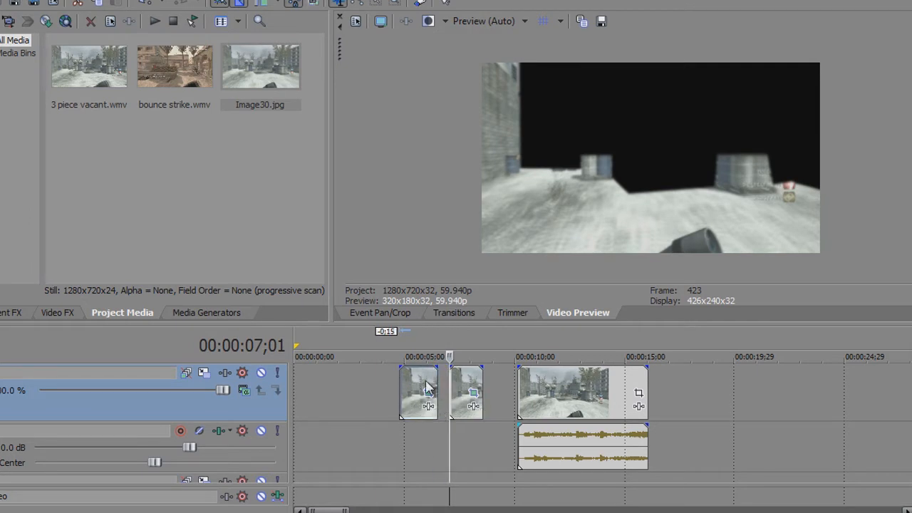
Scan back through the bounce strike ending to find the start of the transition, placing the cursor at 00:00:04;12
click(422, 387)
key(Left)
key(Left)
key(Left)
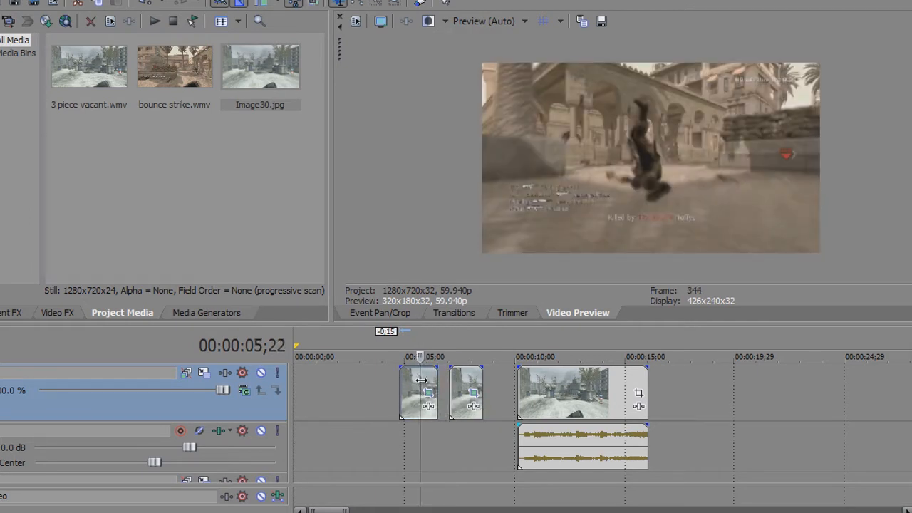
drag(591, 326, 613, 255)
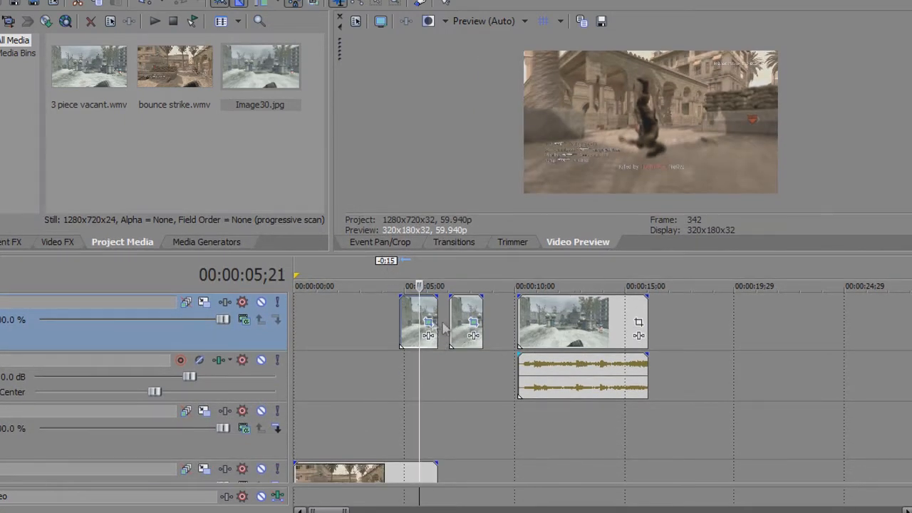
click(408, 397)
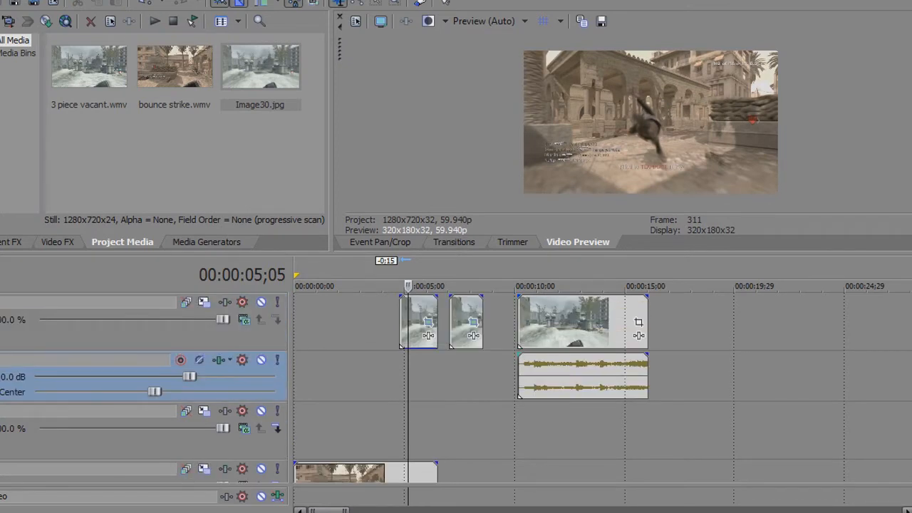
click(400, 384)
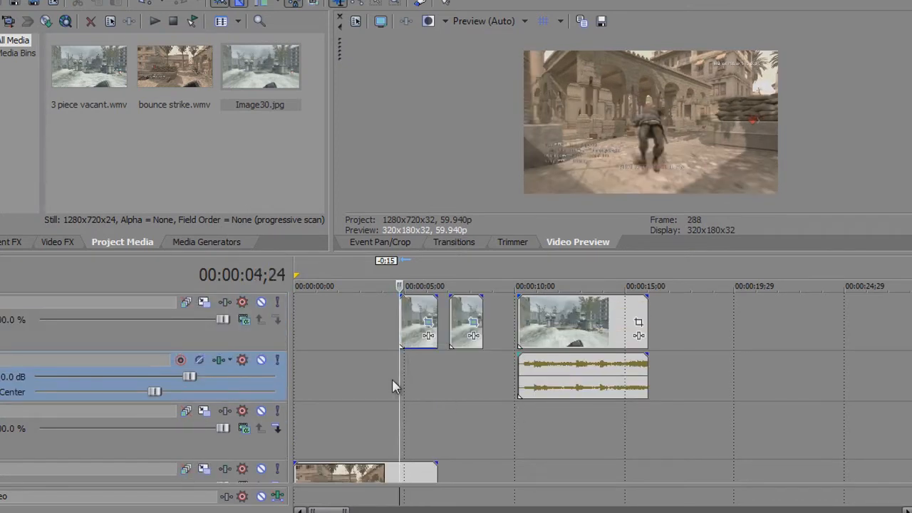
key(Left)
key(Left)
key(Left)
key(Left)
key(Left)
key(Left)
key(Left)
key(Left)
key(Left)
key(Left)
key(Left)
key(Left)
key(Left)
key(Left)
key(Left)
key(Left)
key(Right)
key(Right)
key(Right)
key(Right)
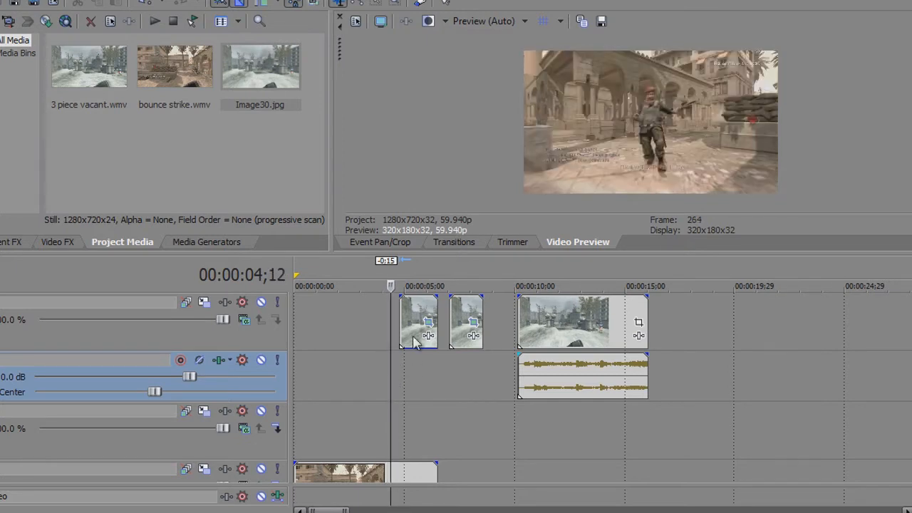
Move both Image30 pieces earlier so the second starts at 00:00:04;12 and overlaps the first by 0:20
drag(425, 309, 397, 313)
drag(460, 307, 404, 314)
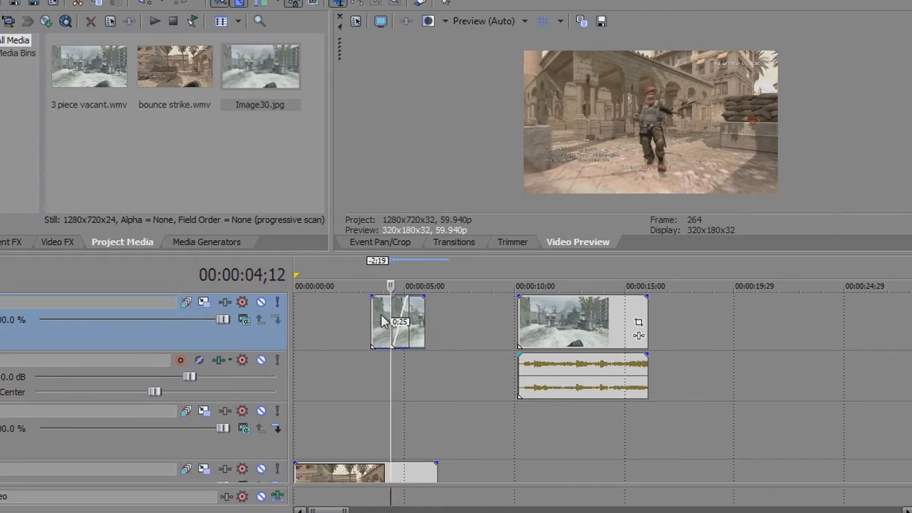
scroll(399, 321, up, 2)
drag(462, 315, 492, 248)
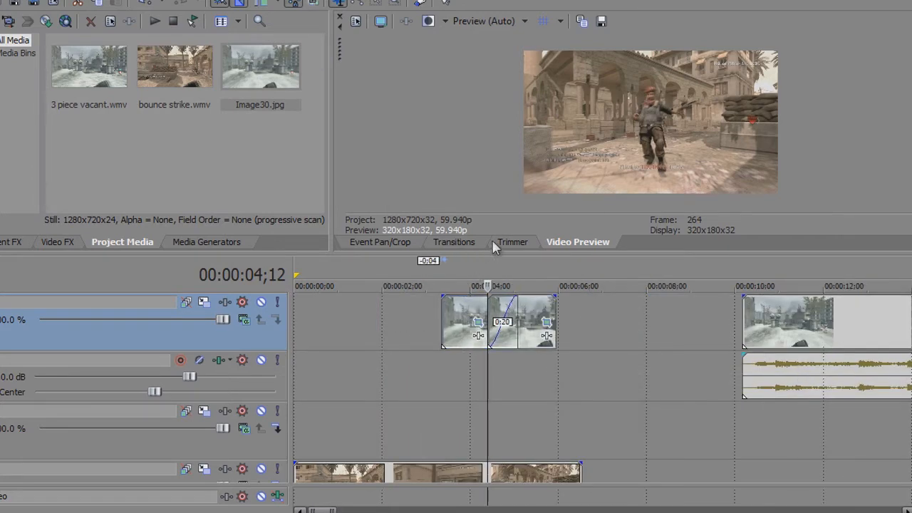
Apply the Squeeze Up transition to the overlap between the two Image30 pieces and preview the result
click(457, 241)
scroll(413, 139, down, 5)
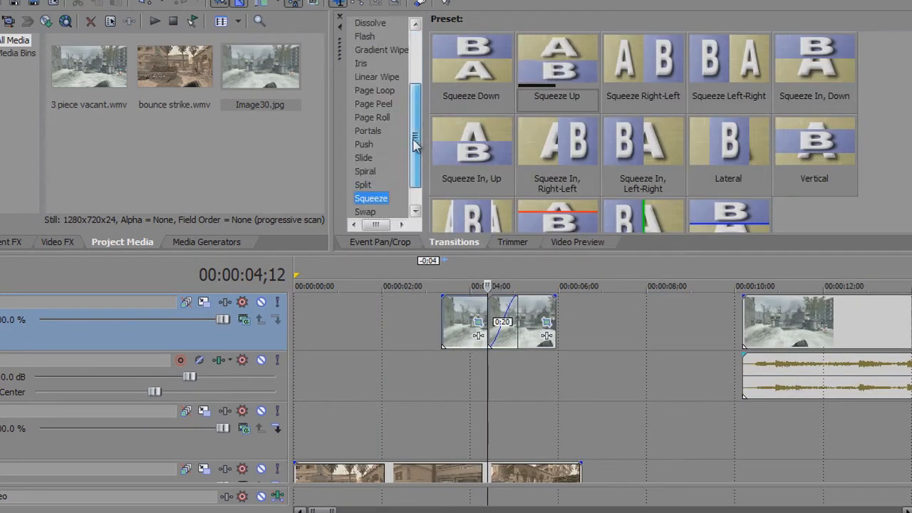
drag(533, 78, 505, 322)
click(578, 243)
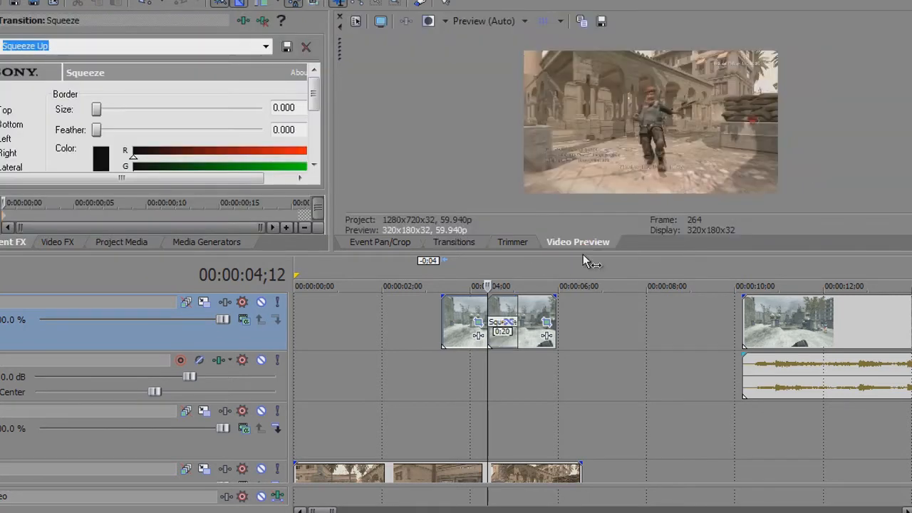
click(460, 310)
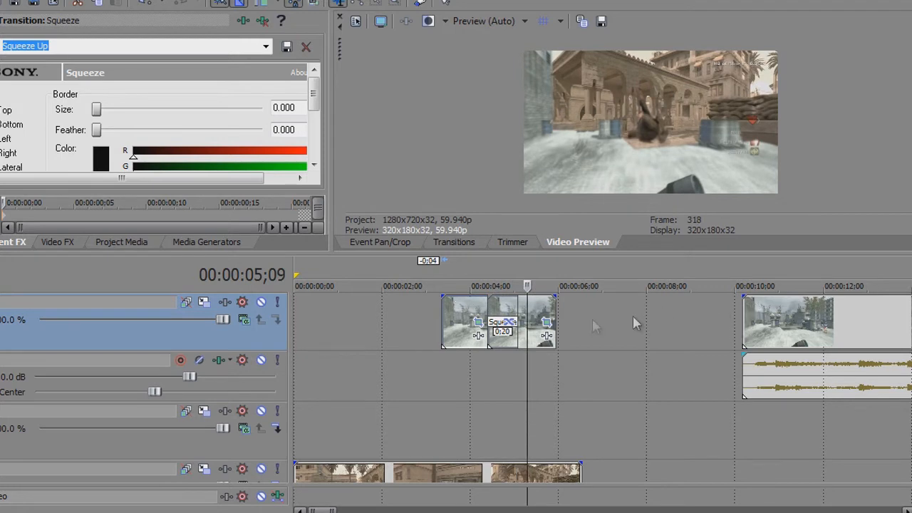
Add another Image30.jpg to the empty video track from 00:00:05;28, open its Event Pan/Crop and enable the mask
click(143, 241)
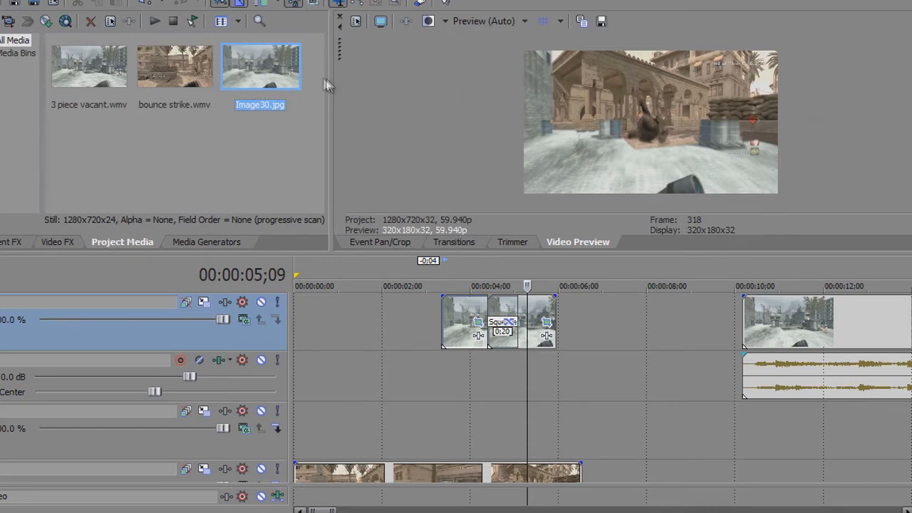
drag(270, 77, 560, 424)
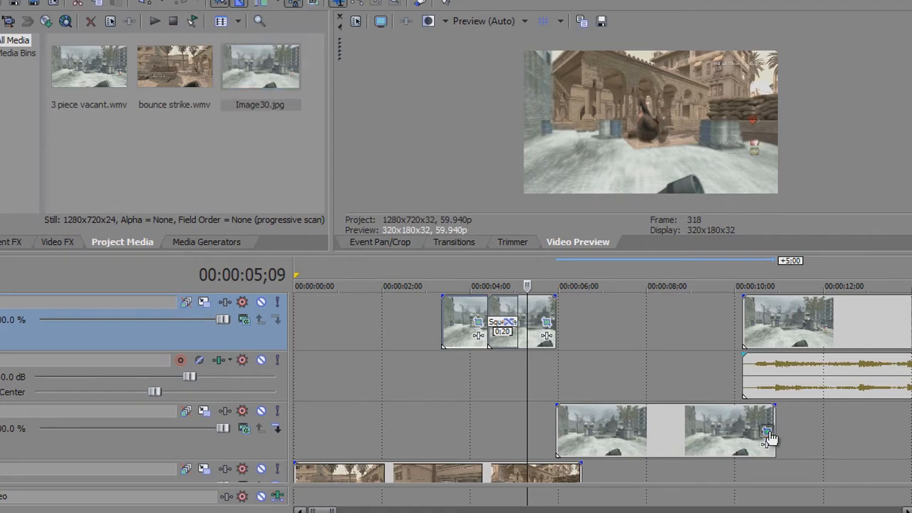
click(766, 431)
drag(697, 253, 697, 397)
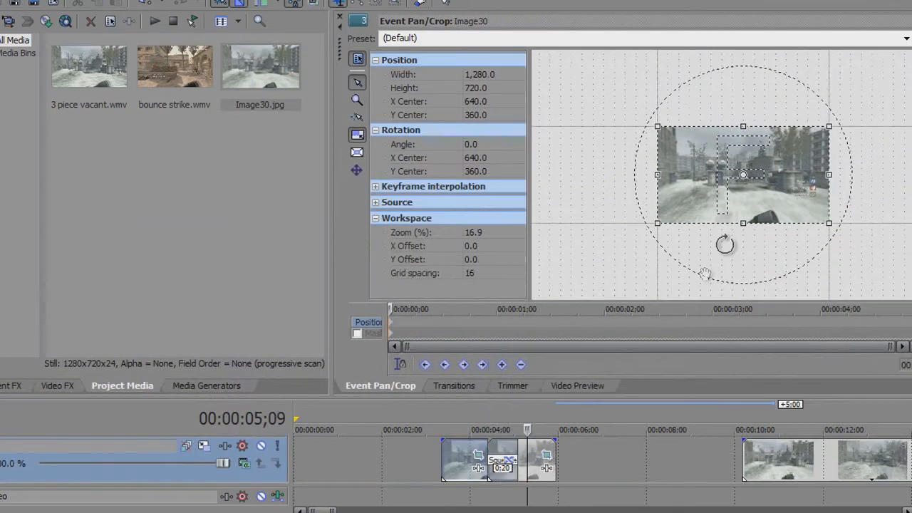
click(357, 334)
Draw a closed mask on the new Image30 still around the background buildings and middle ground, leaving out the sky, and check the composite
scroll(819, 179, up, 2)
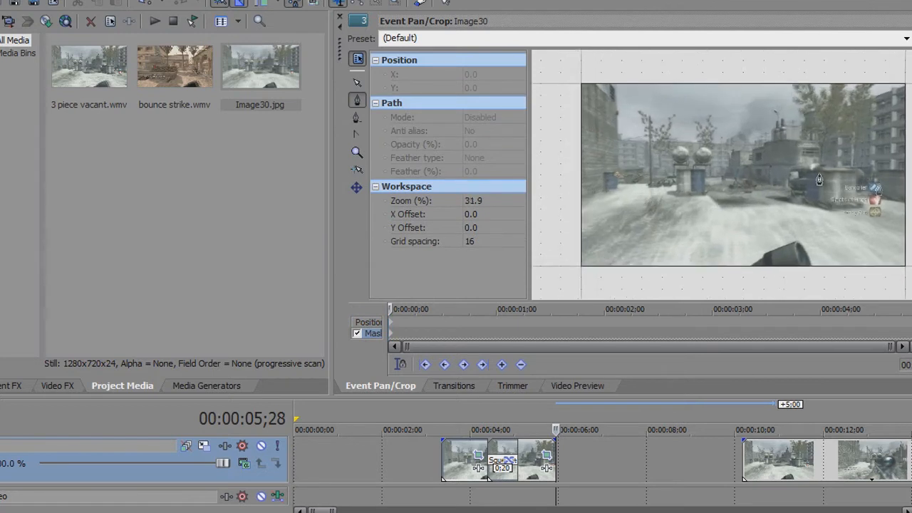
click(615, 141)
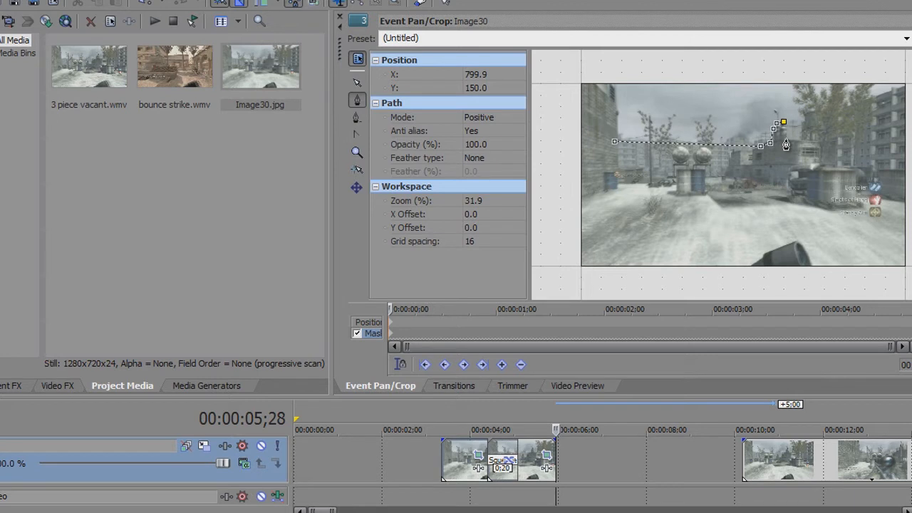
scroll(804, 153, up, 2)
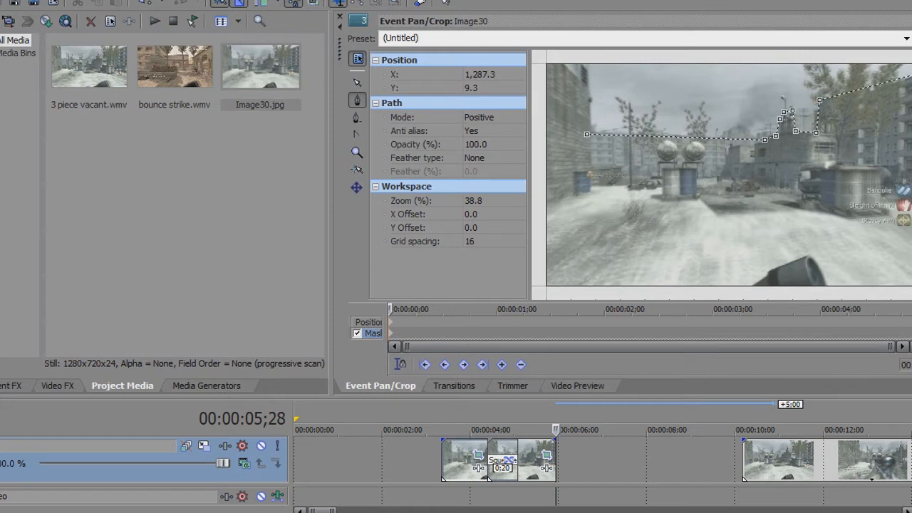
click(568, 218)
click(587, 134)
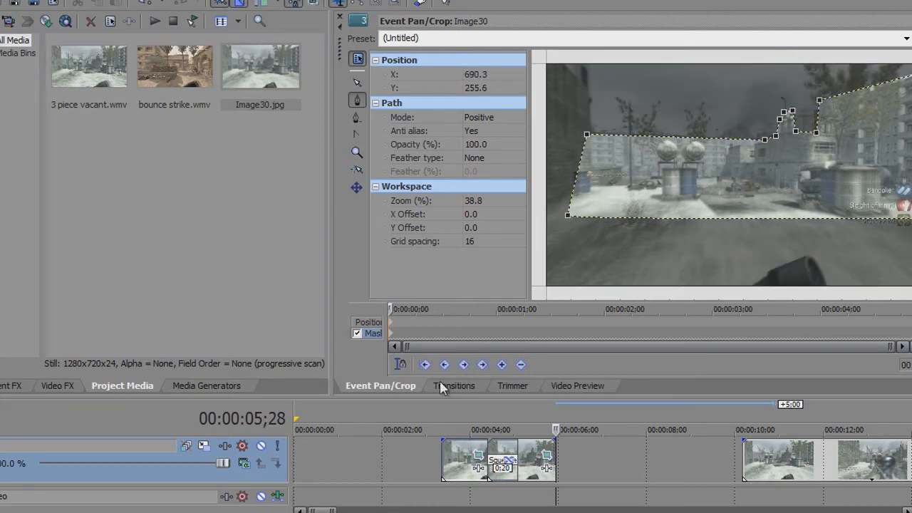
click(574, 387)
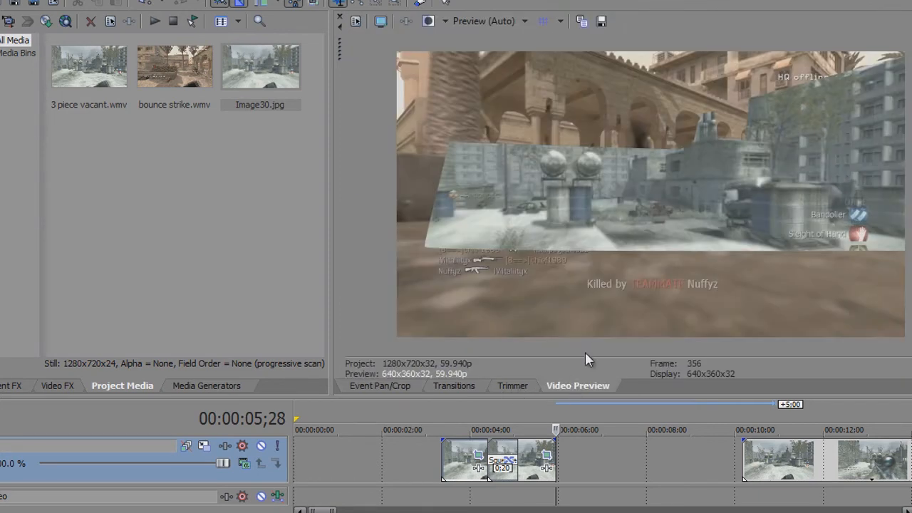
Move the background-masked Image30 still 1:04 earlier, to about 00:00:04;24, and check it together with the foreground pieces
drag(617, 396, 618, 289)
drag(606, 467, 556, 460)
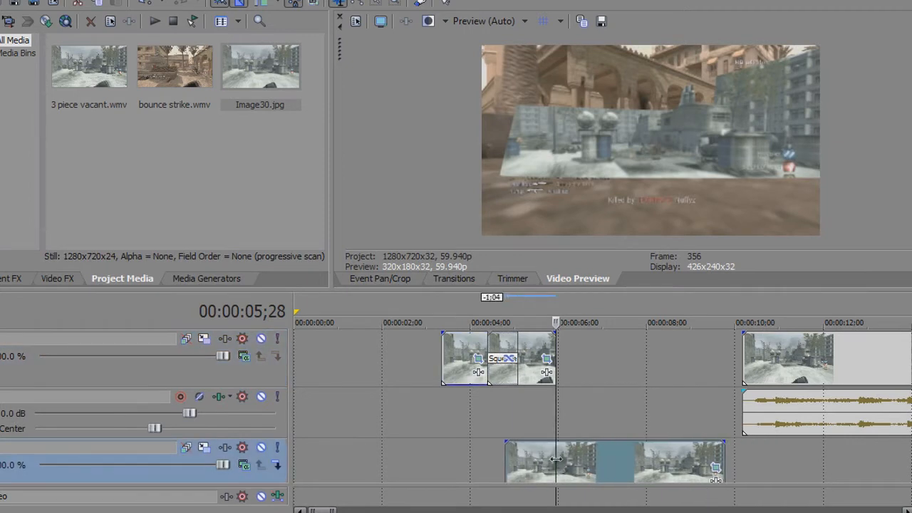
click(507, 409)
scroll(506, 405, down, 2)
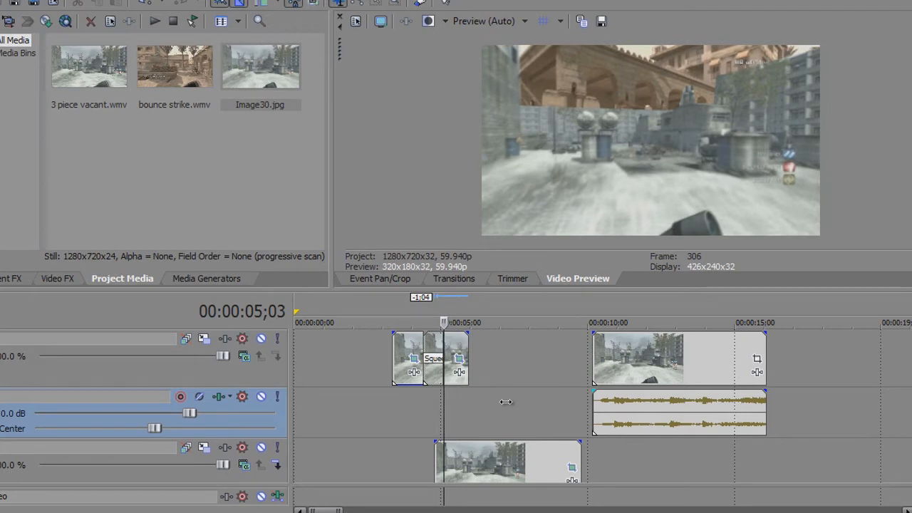
Split the background-masked Image30 still at 00:00:05;18 and overlap the two pieces by 0:15
click(459, 461)
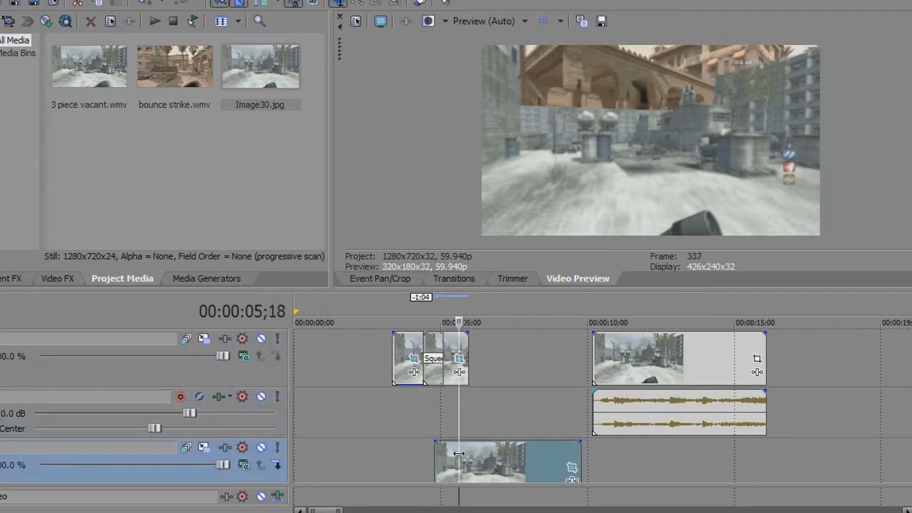
key(s)
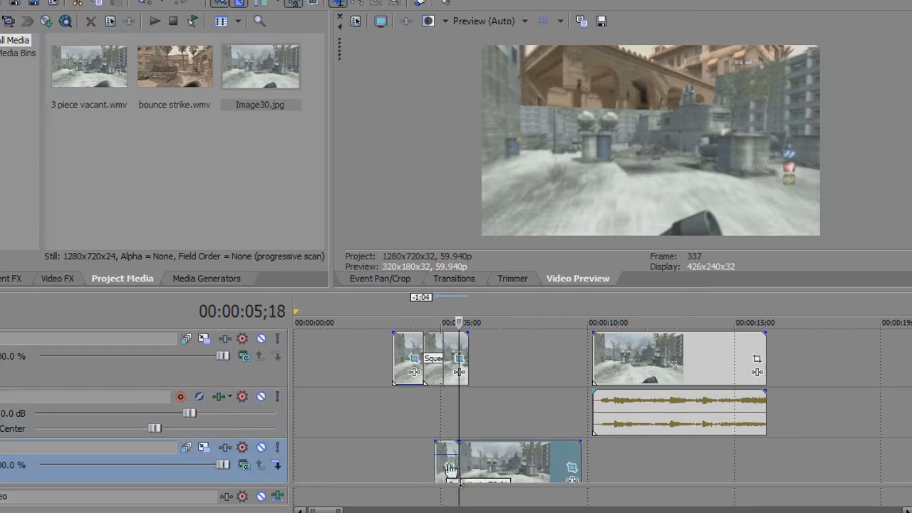
click(441, 455)
drag(441, 453, 432, 450)
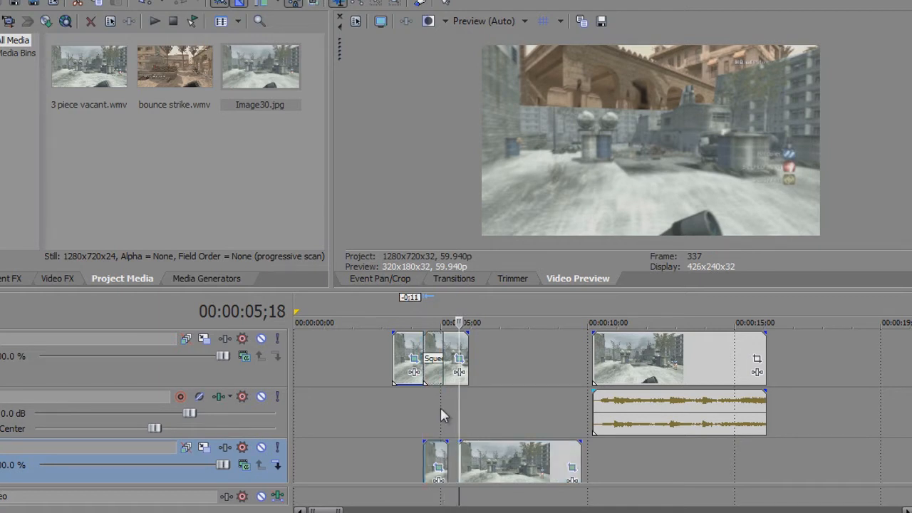
click(442, 407)
scroll(443, 407, up, 3)
drag(555, 451, 606, 461)
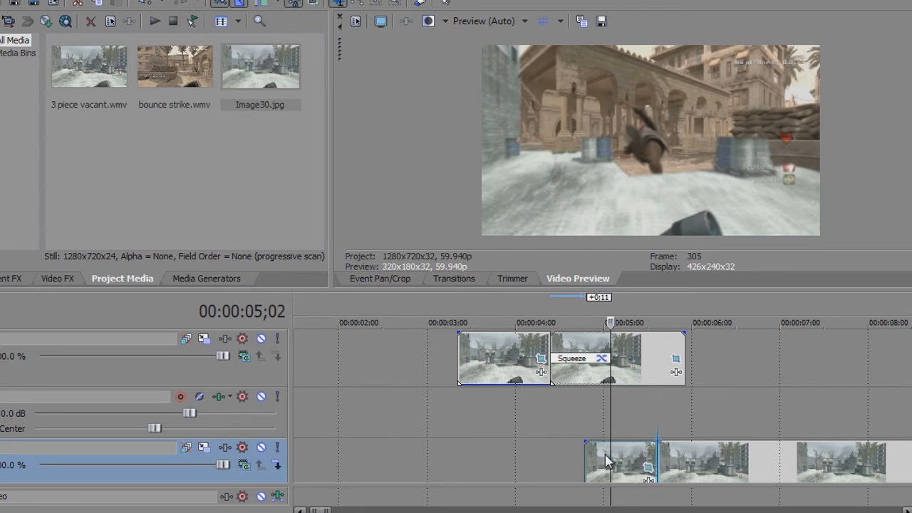
drag(741, 463, 663, 463)
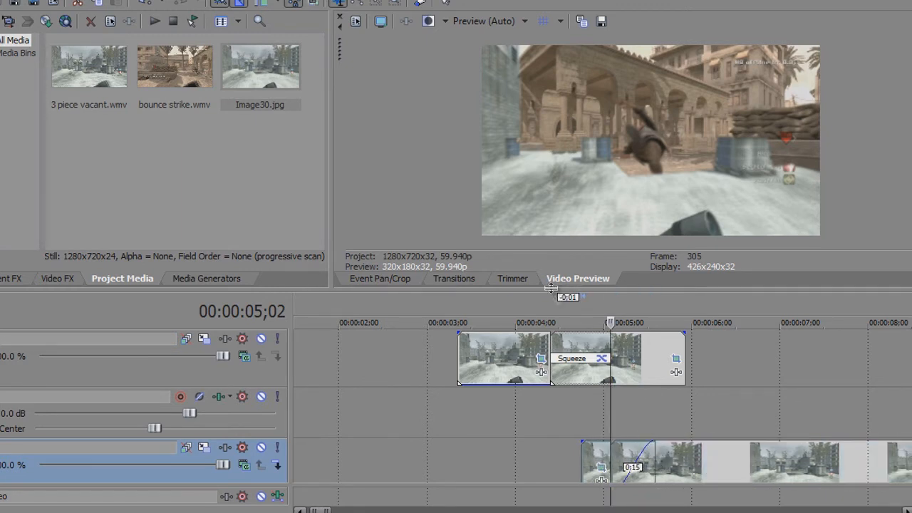
Apply the Venetian Blinds transition's One Vertical Blind preset to the background pieces' overlap and preview it with the foreground
click(460, 282)
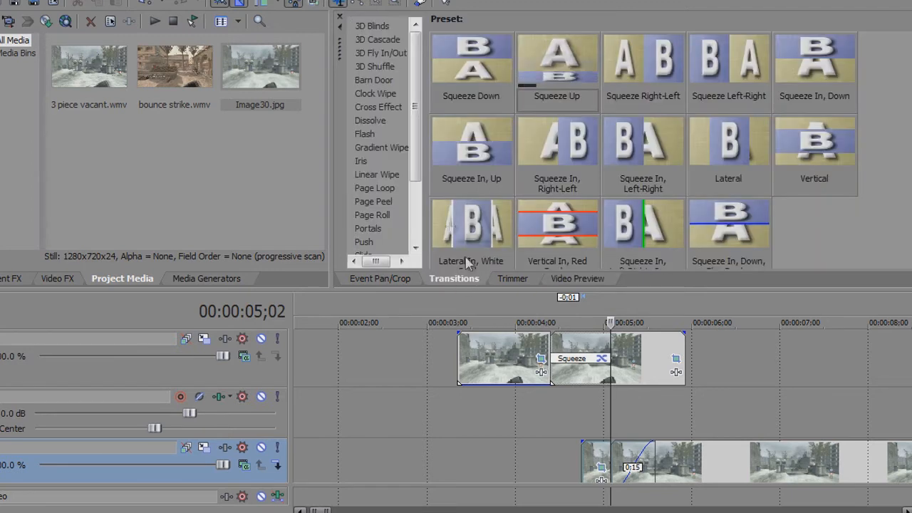
scroll(419, 180, down, 1)
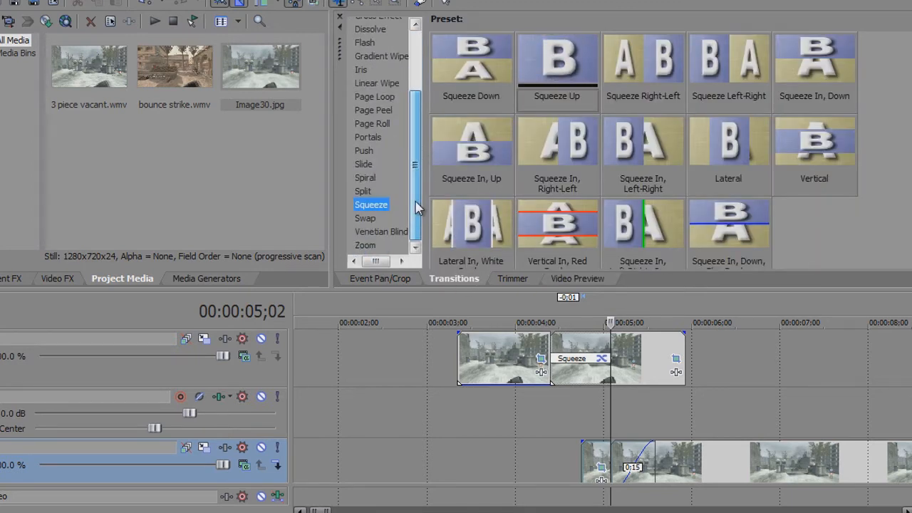
mouse_move(416, 176)
mouse_down()
mouse_move(436, 89)
mouse_move(416, 161)
mouse_up()
click(387, 93)
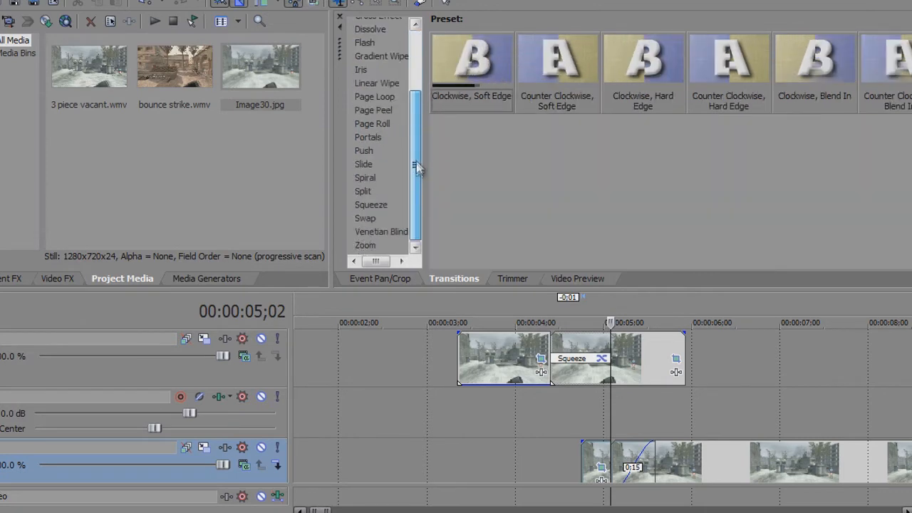
click(371, 178)
click(382, 207)
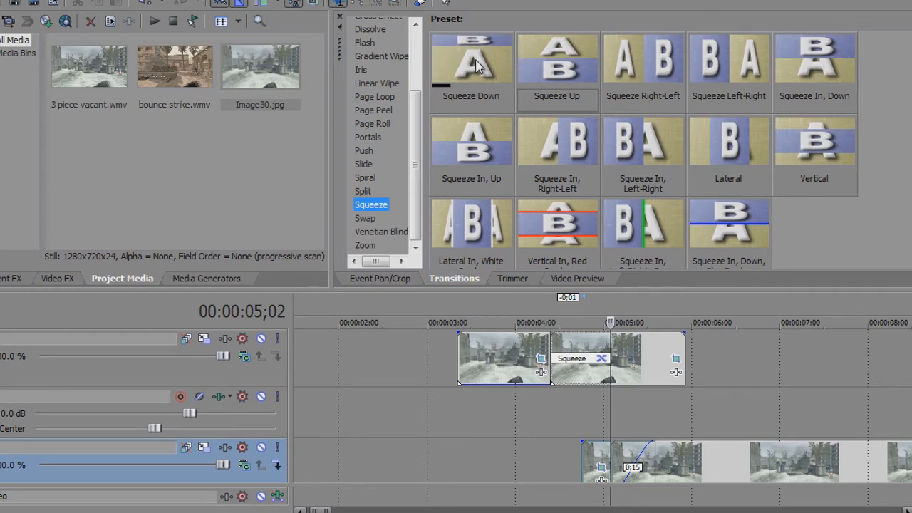
click(382, 231)
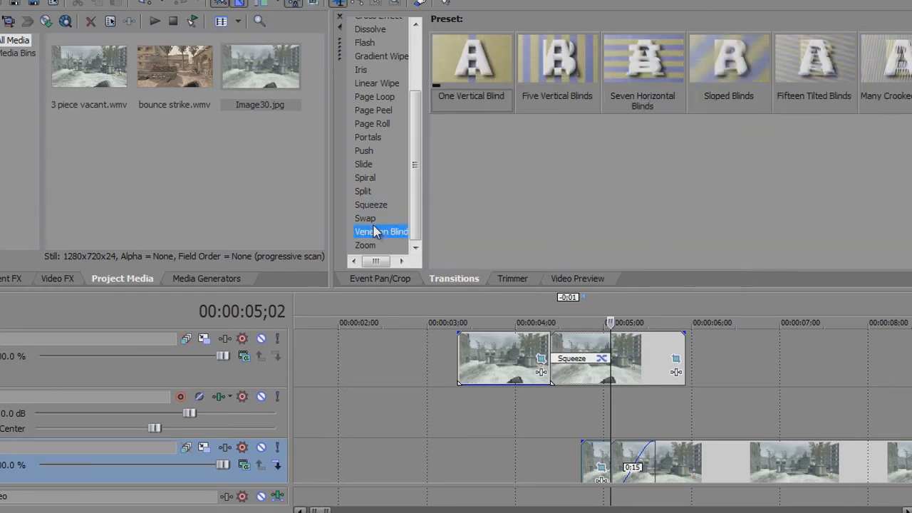
drag(490, 69, 634, 464)
click(563, 282)
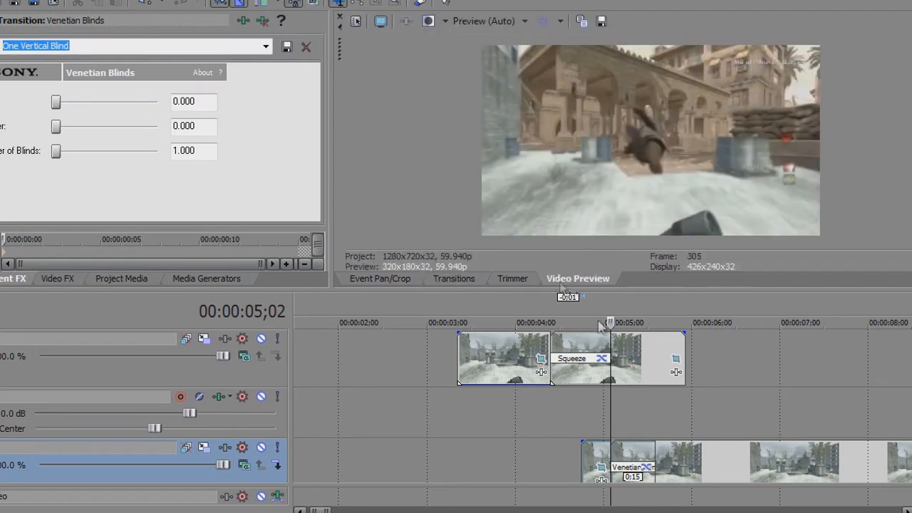
click(514, 415)
key(space)
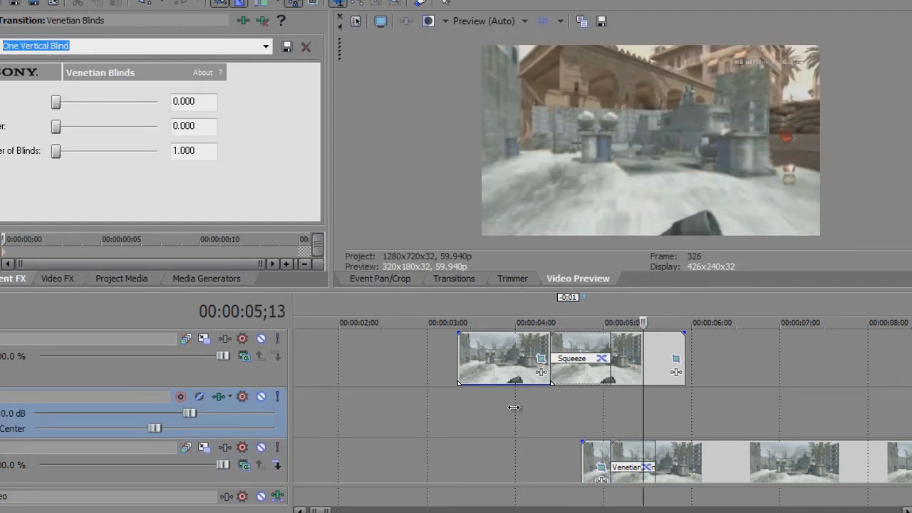
key(Return)
Shorten the end of the background-masked still by 3:06 and add another Image30.jpg after it from about 00:00:07;00
scroll(577, 362, down, 1)
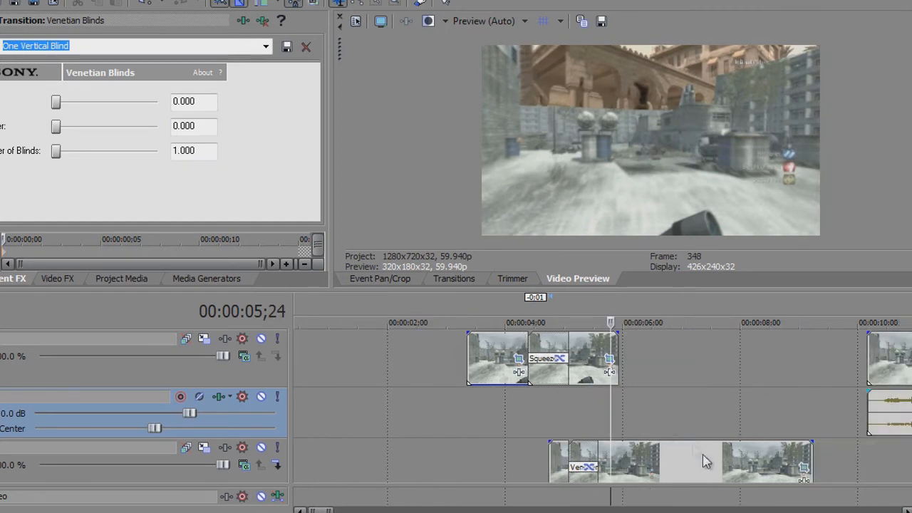
drag(814, 462, 623, 484)
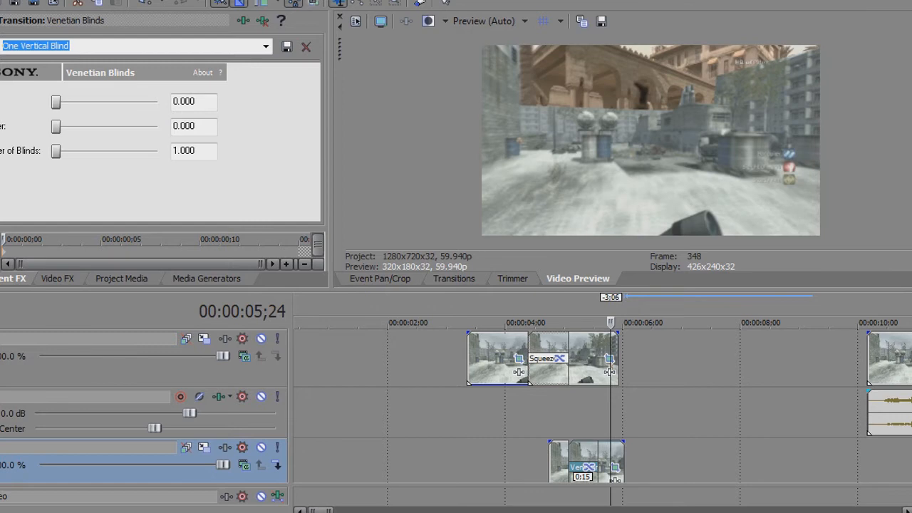
click(206, 279)
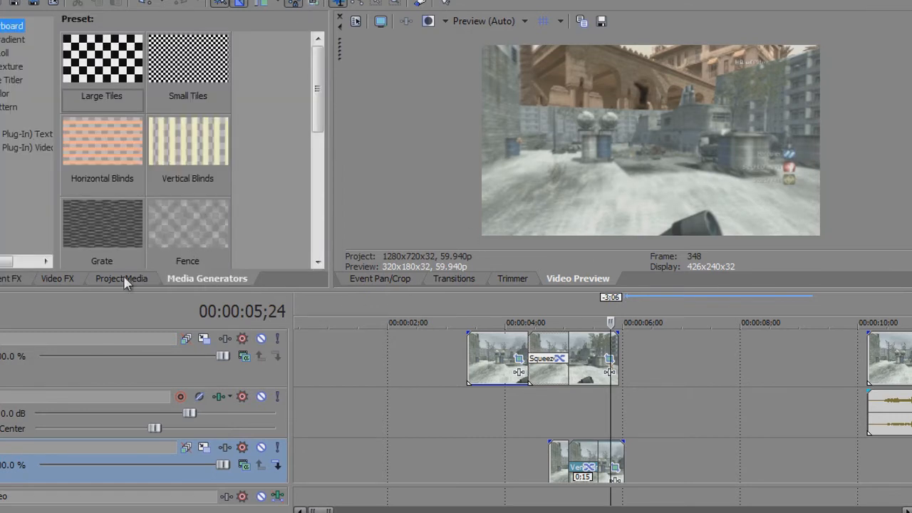
click(122, 280)
drag(719, 429, 687, 450)
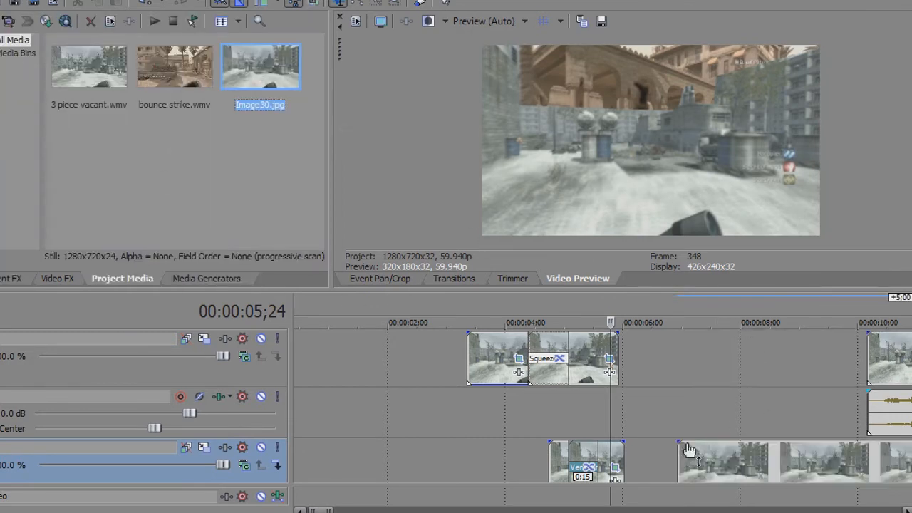
scroll(603, 407, down, 3)
scroll(603, 407, up, 1)
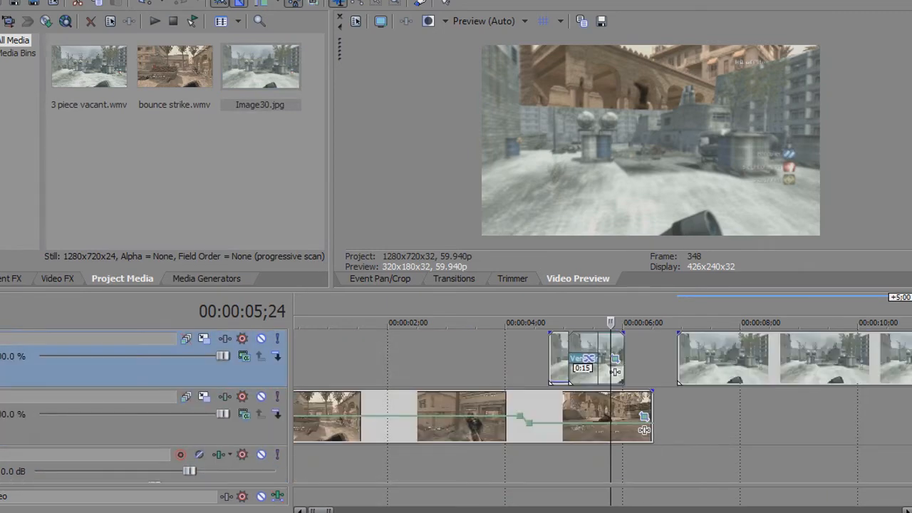
Move the bounce strike video event to a track below its audio and place the new unmasked Image30 still on the vacated track
drag(548, 398, 546, 490)
drag(544, 456, 552, 403)
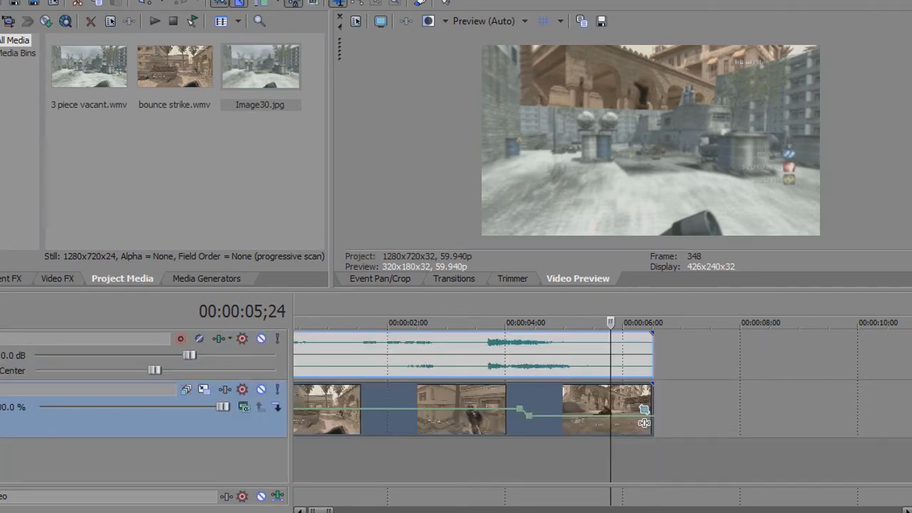
scroll(603, 406, up, 3)
drag(782, 403, 704, 458)
Split the unmasked Image30 still at 00:00:06;10, overlap its two pieces by 0:07 and check the composite
click(642, 462)
key(s)
mouse_move(617, 459)
mouse_down()
mouse_move(599, 453)
mouse_move(606, 449)
mouse_up()
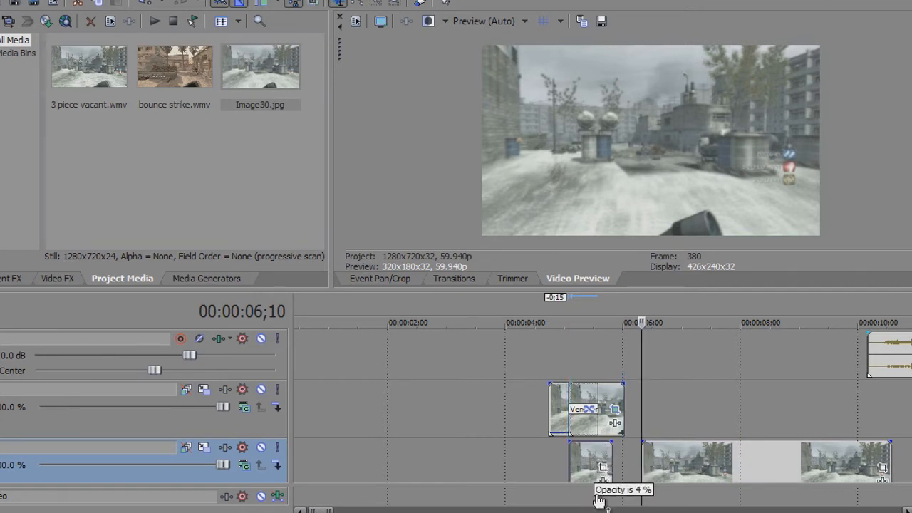
drag(694, 463, 650, 476)
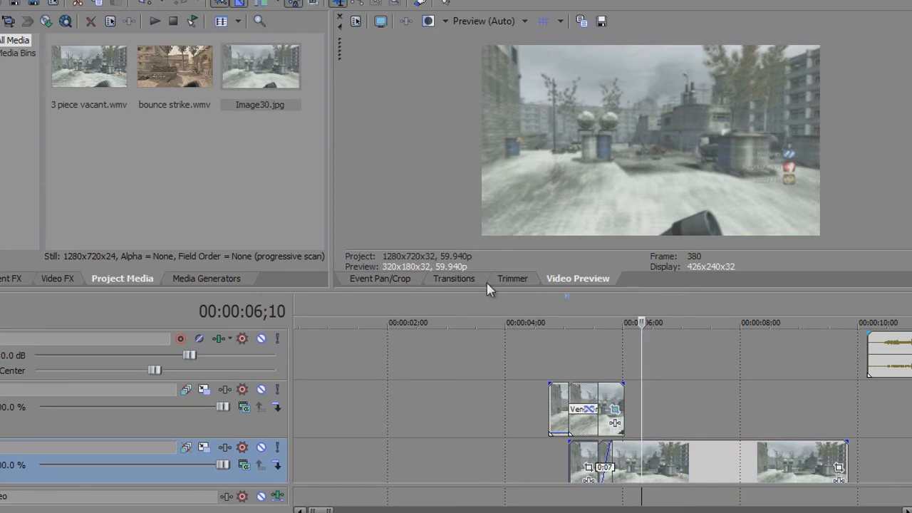
click(538, 361)
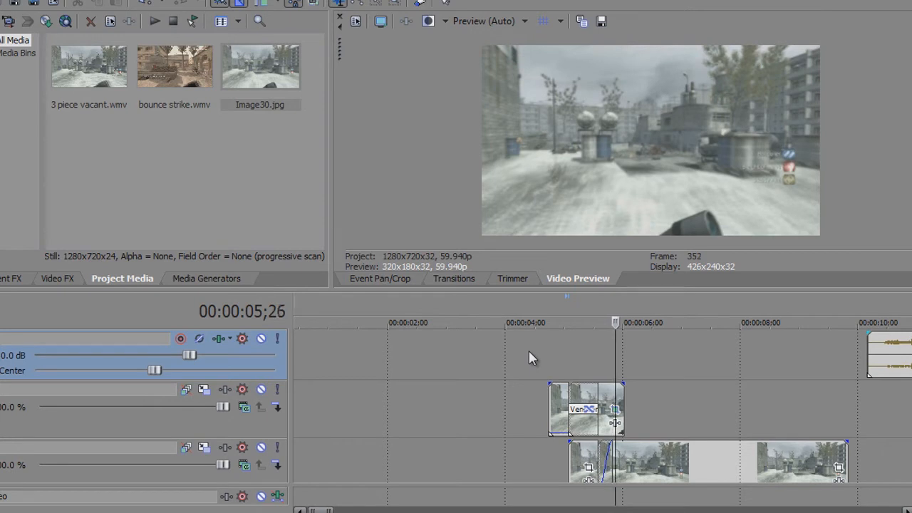
Trim the end of the background-masked still by 0:03 to 00:00:05;28, flush with the end of the foreground pieces
scroll(603, 385, up, 1)
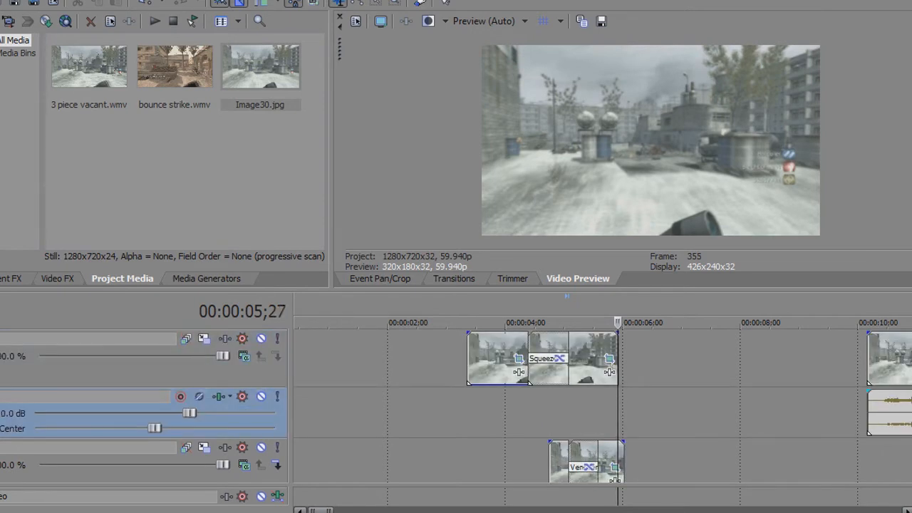
key(Left)
key(Left)
key(Left)
key(Left)
key(Left)
key(Left)
key(Left)
key(Left)
key(Left)
key(Left)
key(Left)
key(Left)
key(Left)
key(Left)
key(Left)
key(Left)
key(Left)
key(Left)
key(Right)
key(Right)
key(Right)
key(Right)
key(Right)
key(Right)
key(Right)
key(Right)
key(Right)
key(Right)
key(Right)
key(Right)
key(Right)
key(Right)
key(Right)
key(Right)
key(Right)
key(Right)
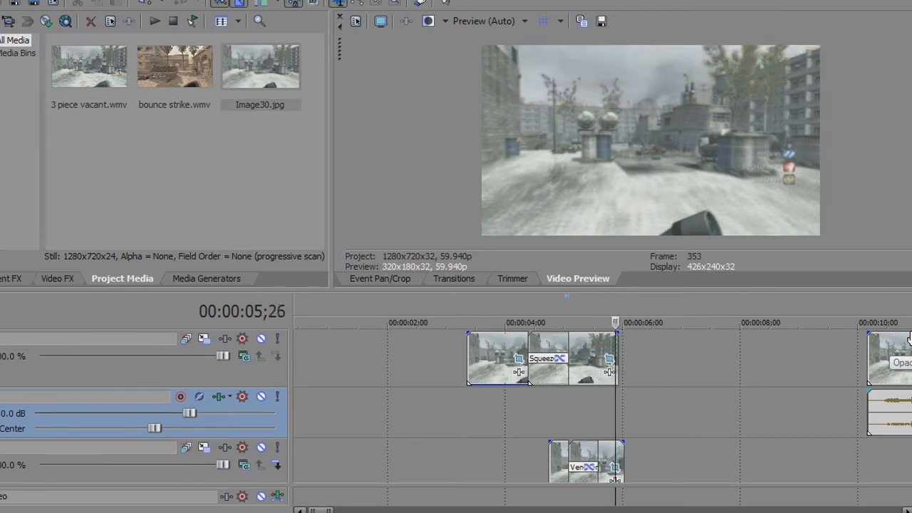
key(Right)
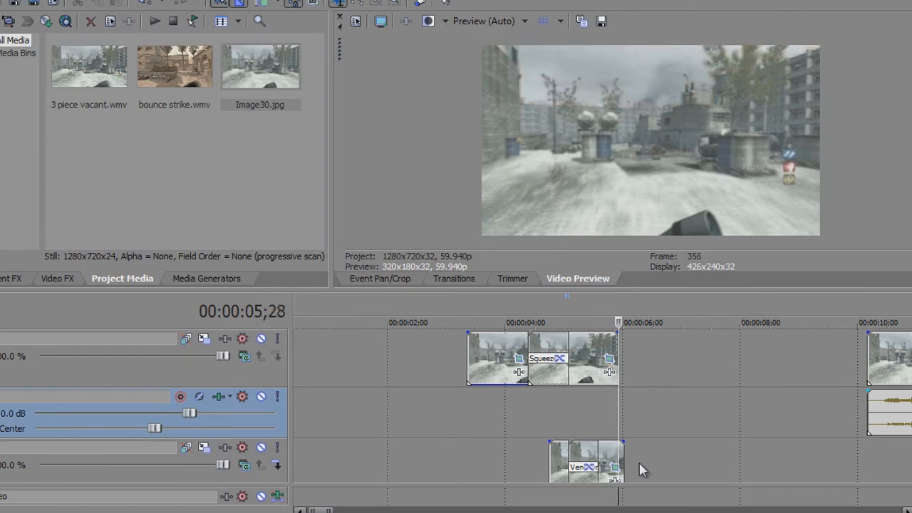
drag(626, 451, 619, 452)
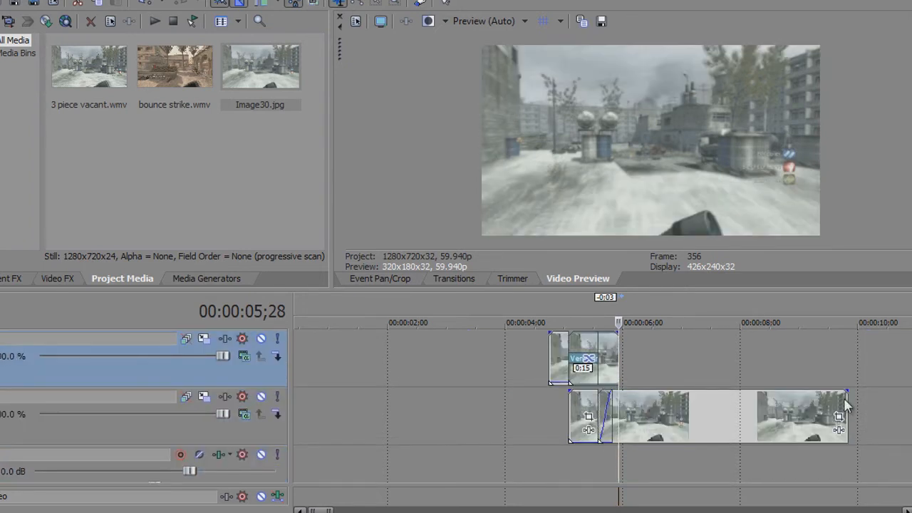
Move the 3 piece vacant clip with its audio 4:07 earlier to 00:00:05;28 and play the transition from 00:00:01;28
drag(845, 399, 619, 403)
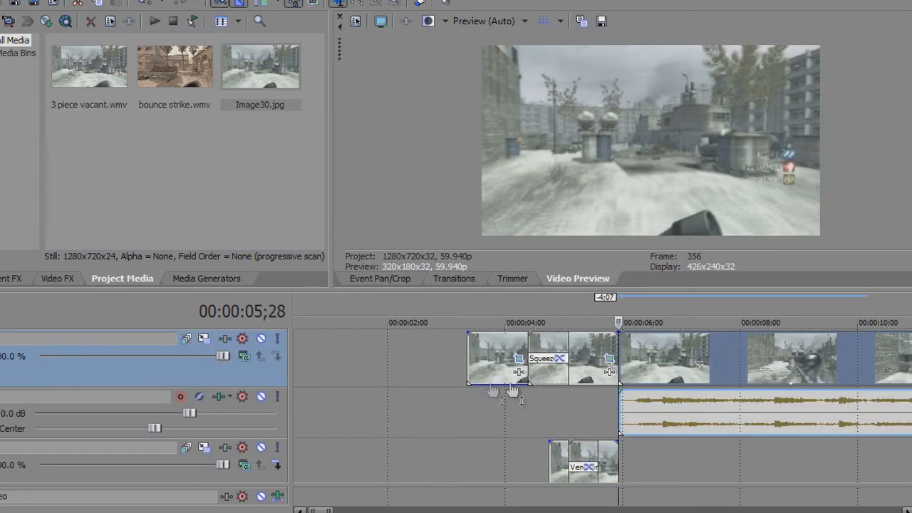
click(389, 421)
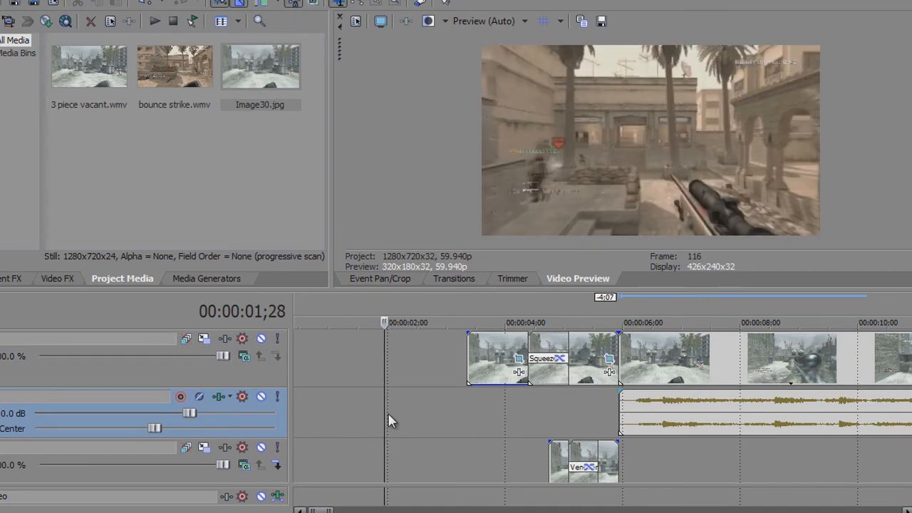
key(space)
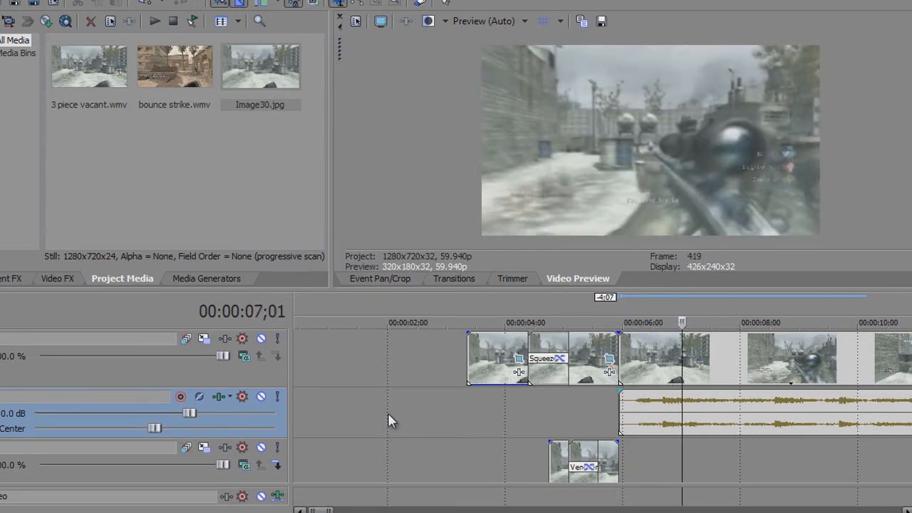
Apply the Brightness and Contrast effect's cod 4 preset to the 3 piece vacant clip
scroll(414, 416, down, 3)
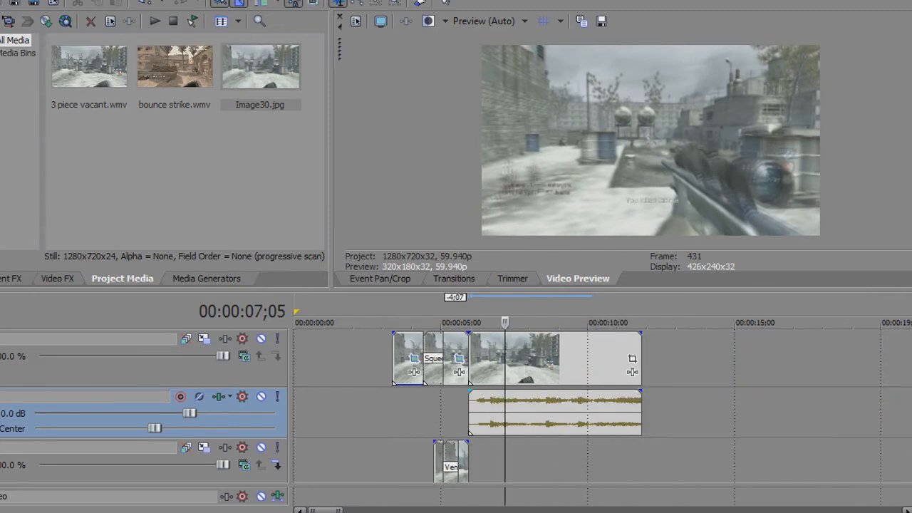
click(354, 363)
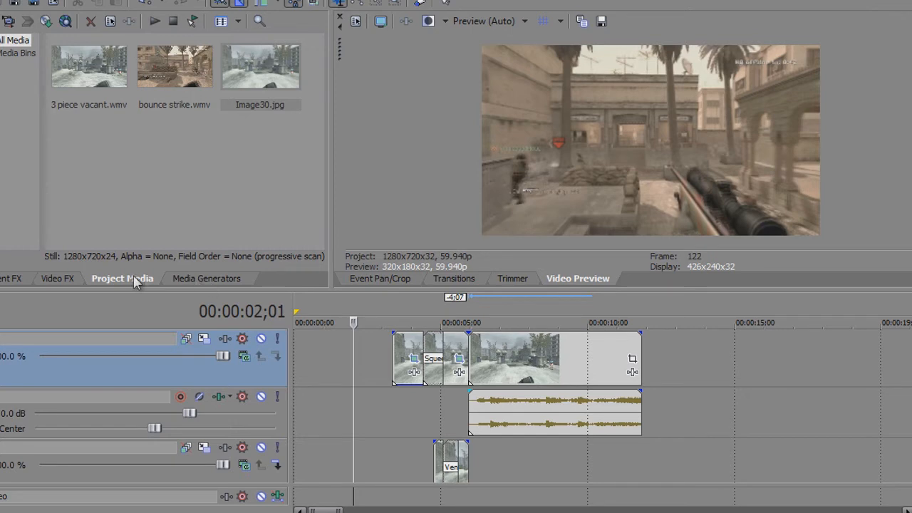
click(2, 281)
click(64, 281)
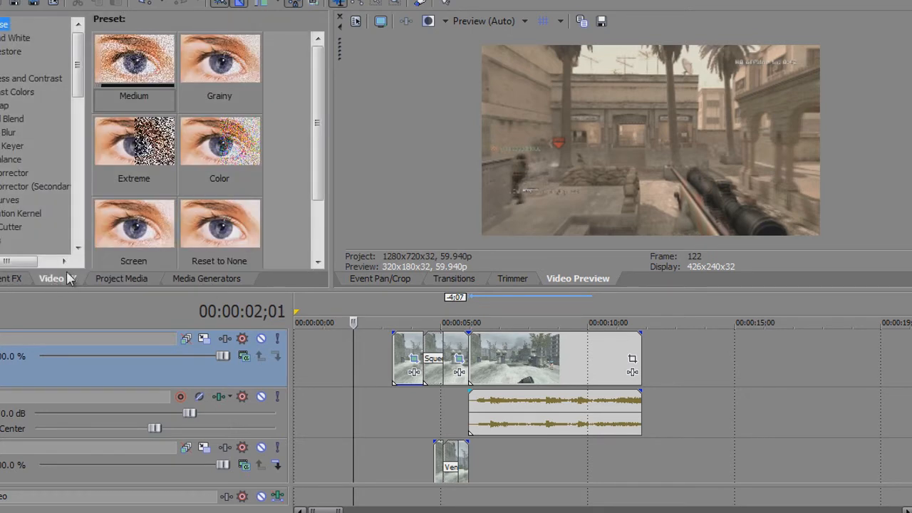
click(23, 80)
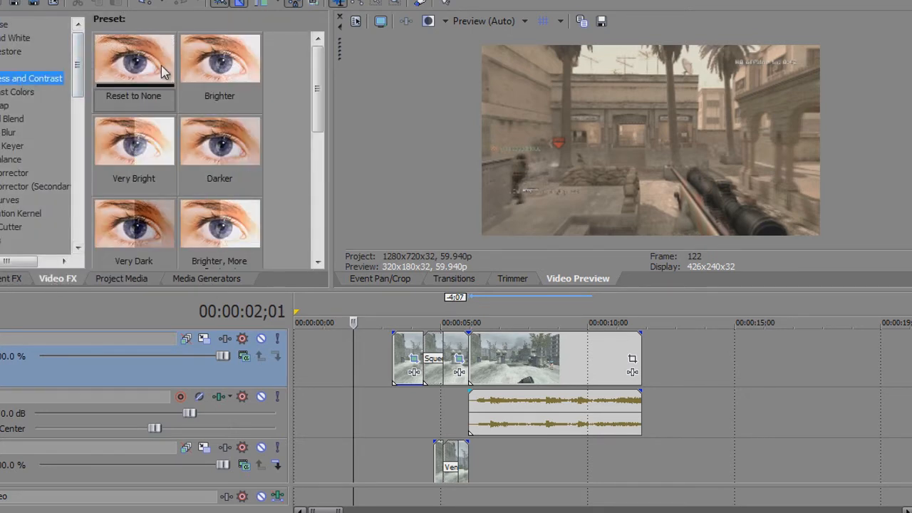
drag(316, 81, 314, 201)
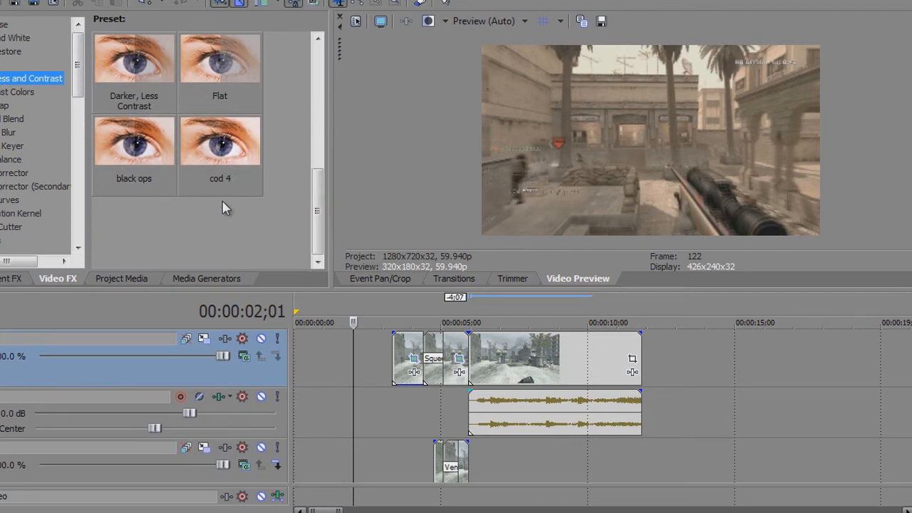
drag(229, 146, 506, 369)
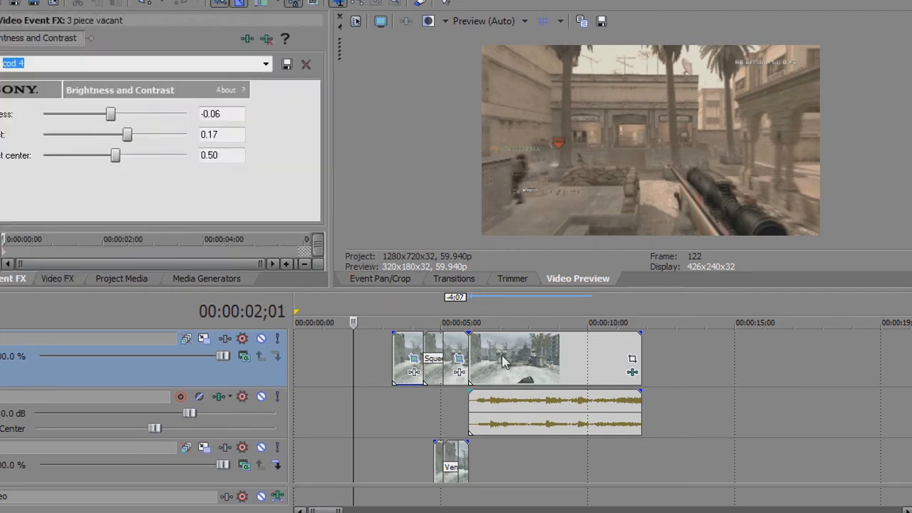
Add the Saturation Adjust effect with its cod 4 preset to the 3 piece vacant clip
click(117, 281)
click(59, 279)
drag(79, 85, 73, 244)
click(34, 72)
drag(318, 122, 313, 200)
drag(134, 146, 492, 365)
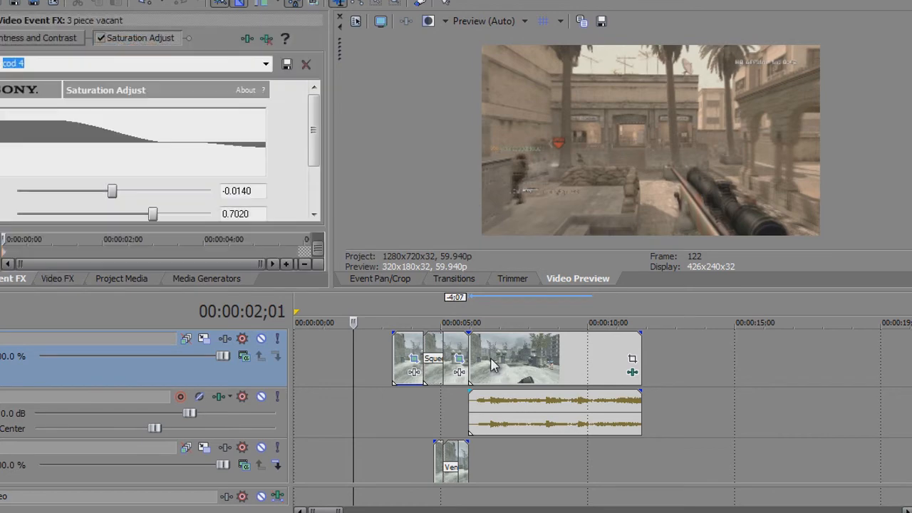
Add the Saturation Adjust effect with its cod 4 preset to the bounce strike clip
click(439, 398)
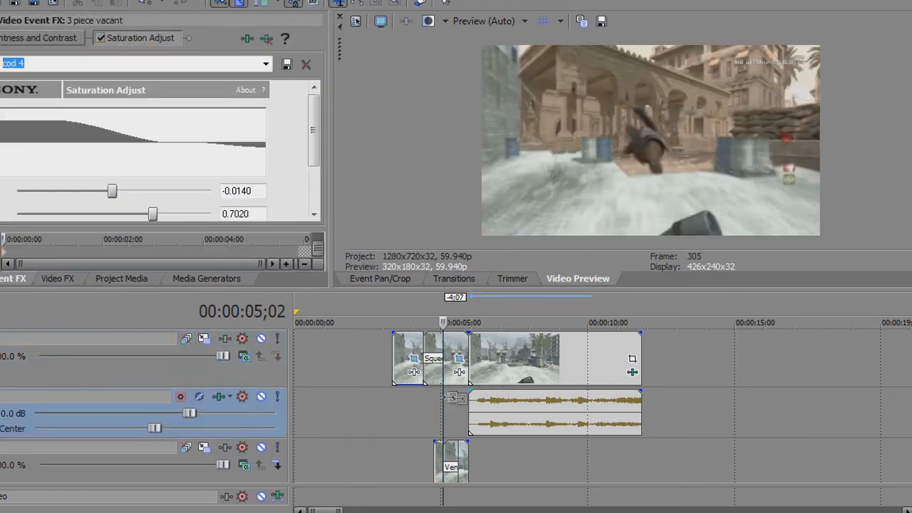
scroll(491, 413, up, 1)
scroll(491, 413, down, 1)
scroll(506, 403, down, 2)
click(488, 349)
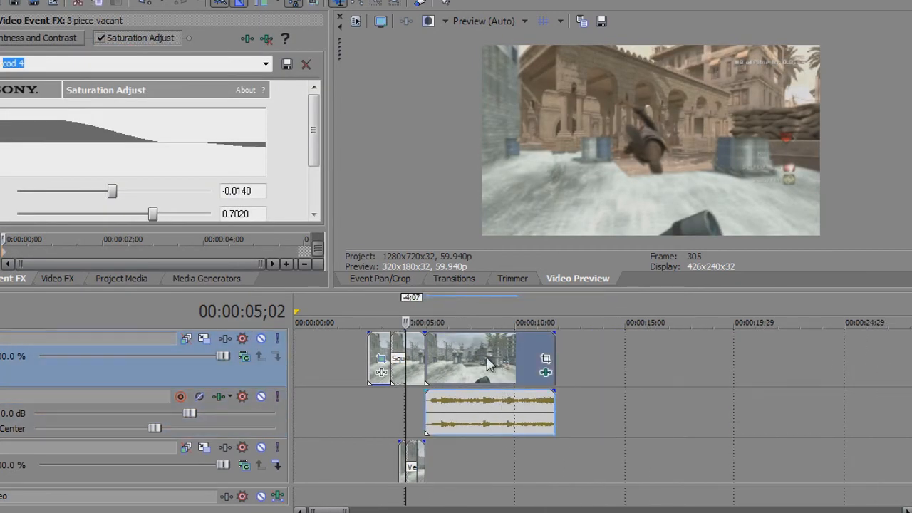
scroll(602, 406, down, 5)
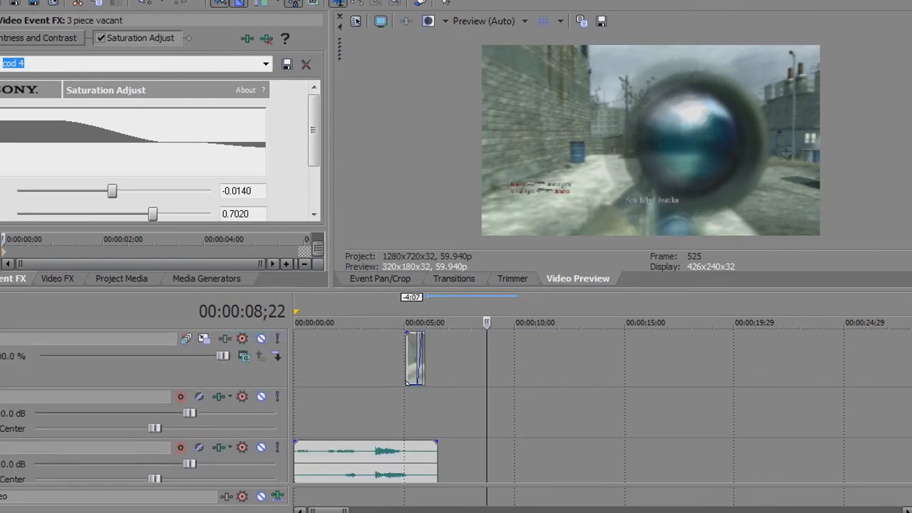
scroll(602, 406, up, 2)
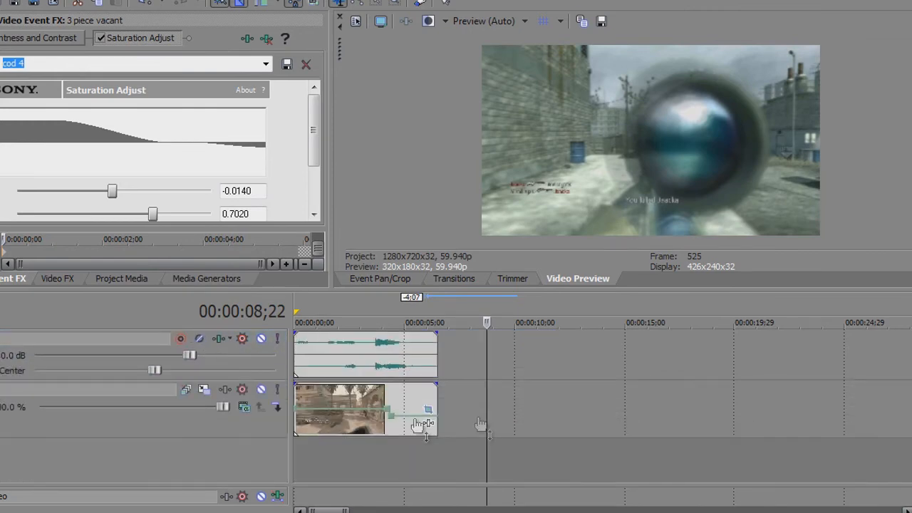
click(350, 410)
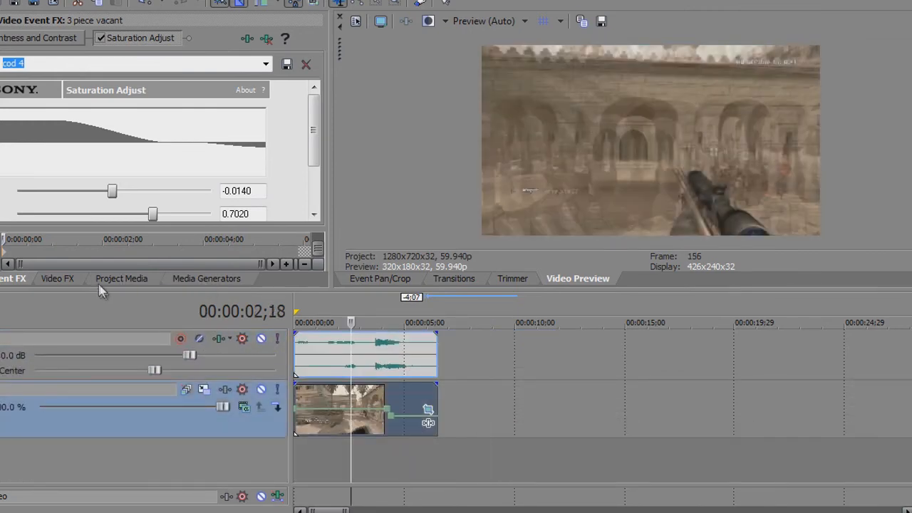
click(59, 278)
drag(132, 162, 338, 409)
Add the Brightness and Contrast effect with its cod 4 preset to the bounce strike clip
click(52, 282)
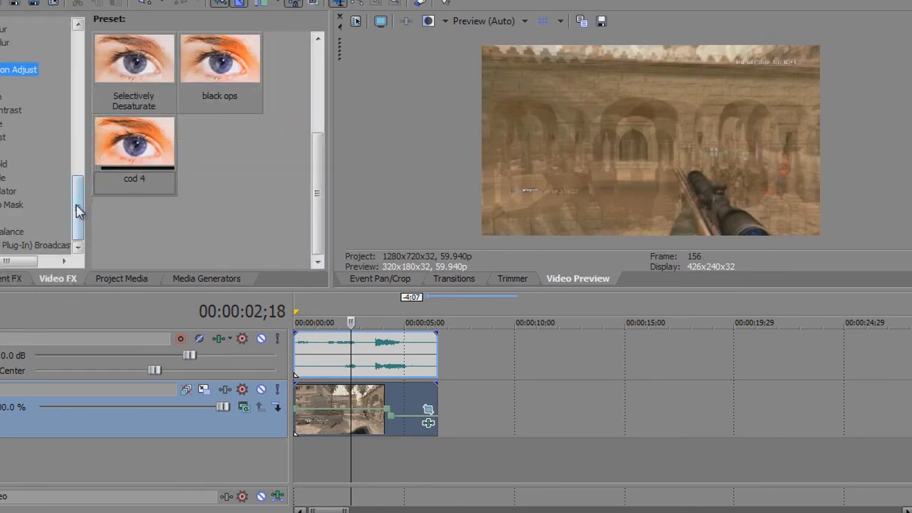
click(28, 82)
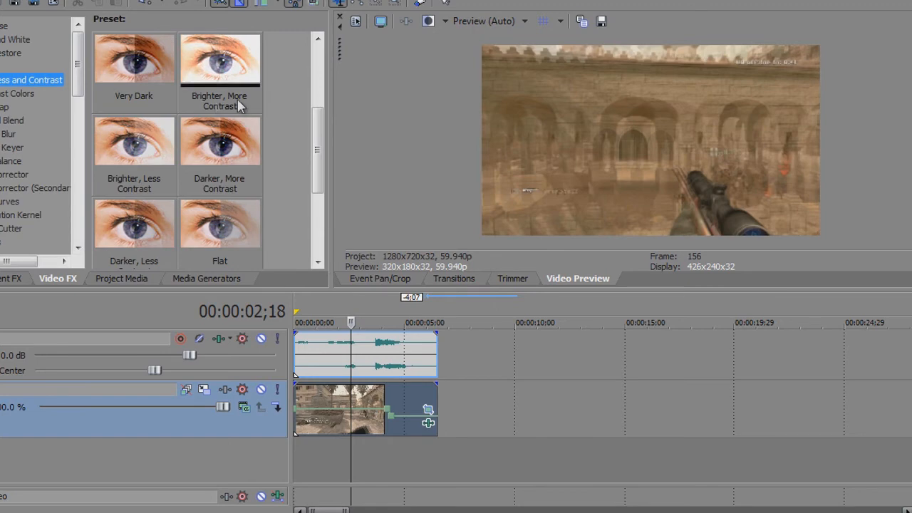
click(315, 194)
drag(220, 146, 339, 420)
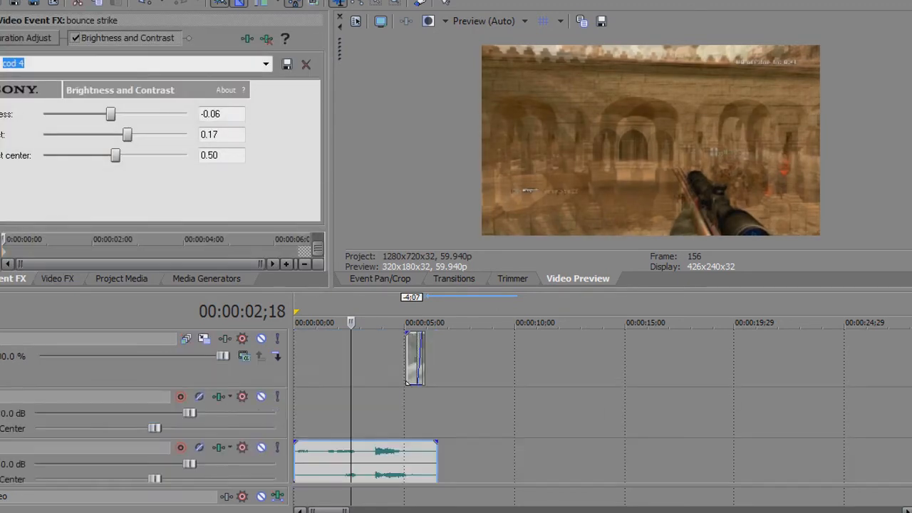
Play the transition, then apply Brightness and Contrast's cod 4 preset to the still piece directly before the 3 piece vacant clip
scroll(407, 349, up, 3)
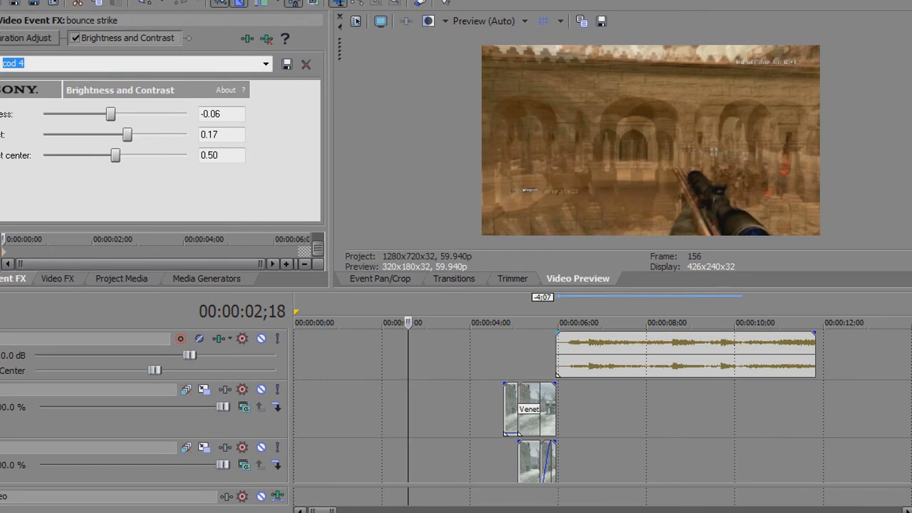
scroll(603, 407, up, 2)
click(488, 399)
key(space)
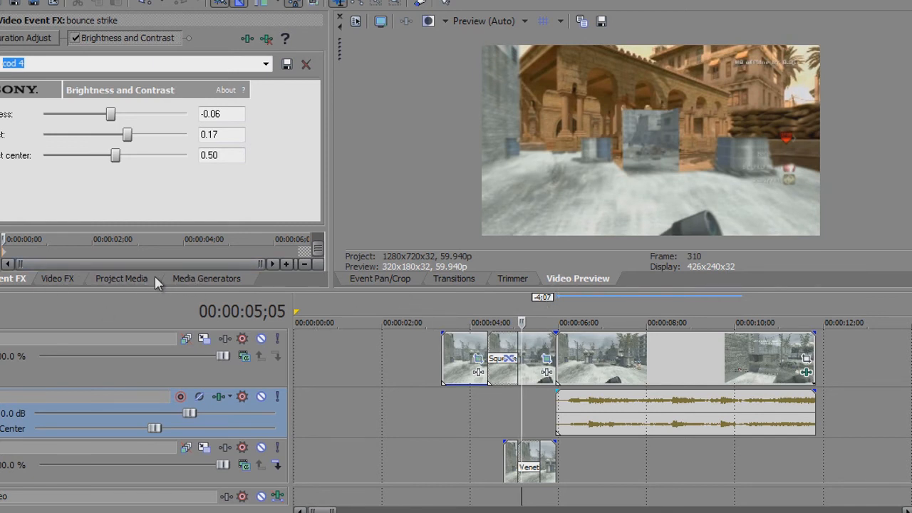
click(57, 279)
drag(218, 143, 470, 288)
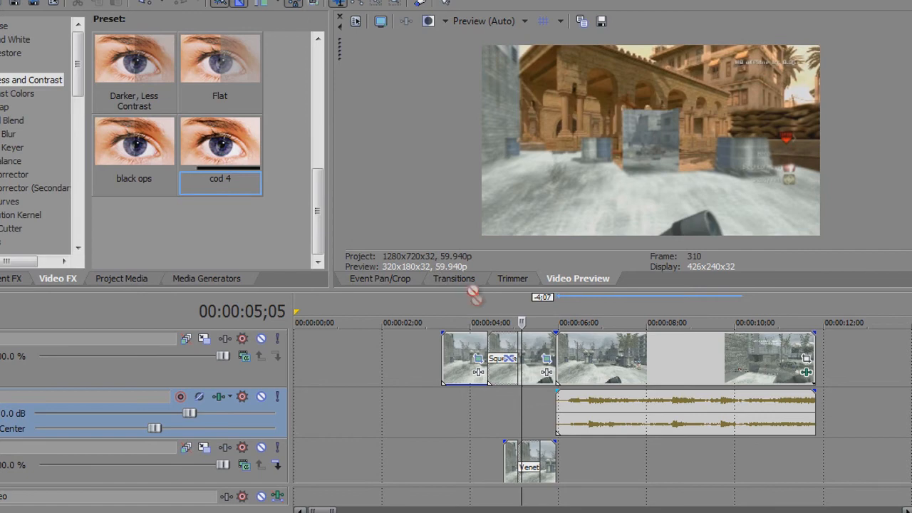
drag(536, 351, 536, 352)
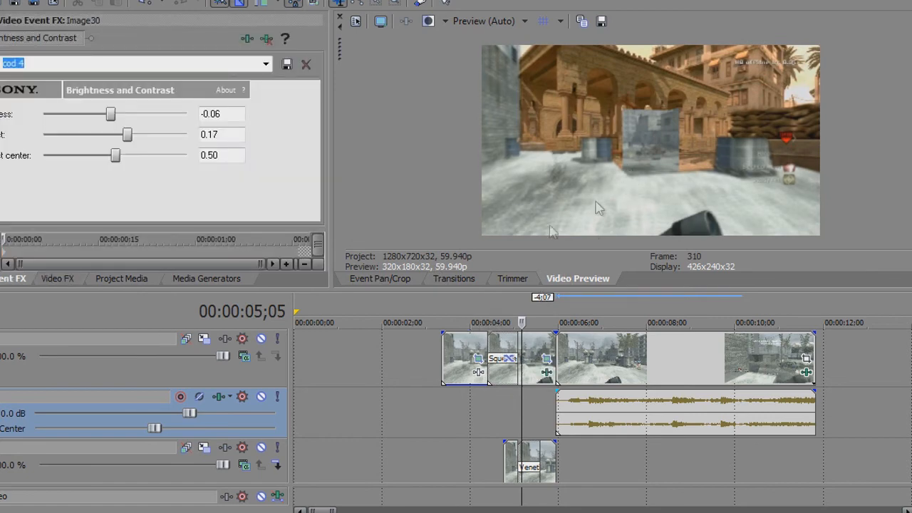
Add Saturation Adjust's cod 4 preset to the still piece directly before the 3 piece vacant clip
click(74, 279)
drag(75, 71, 67, 228)
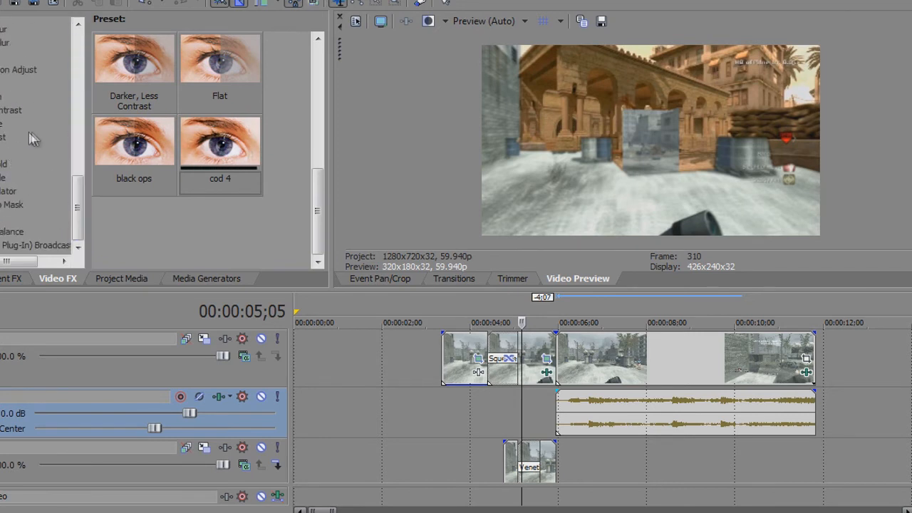
click(29, 71)
drag(130, 146, 533, 358)
Play and scrub from 00:00:04;04 to 00:00:06;03 to compare the transition's colours with the 3 piece vacant clip
click(634, 367)
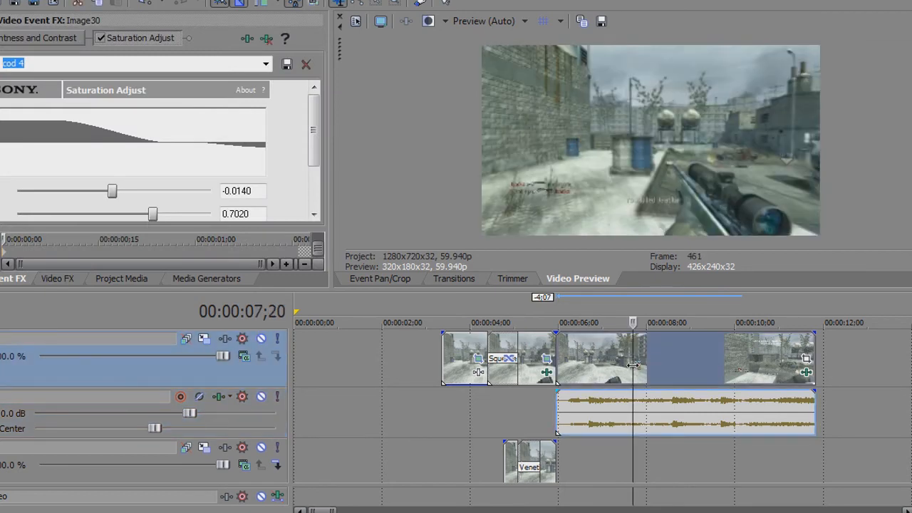
key(Left)
key(Left)
key(Left)
key(Left)
key(Left)
key(Left)
key(Left)
key(Left)
key(Left)
key(Left)
key(Left)
key(Left)
key(Left)
key(Left)
key(Left)
key(Left)
key(Left)
key(Left)
key(Left)
key(Left)
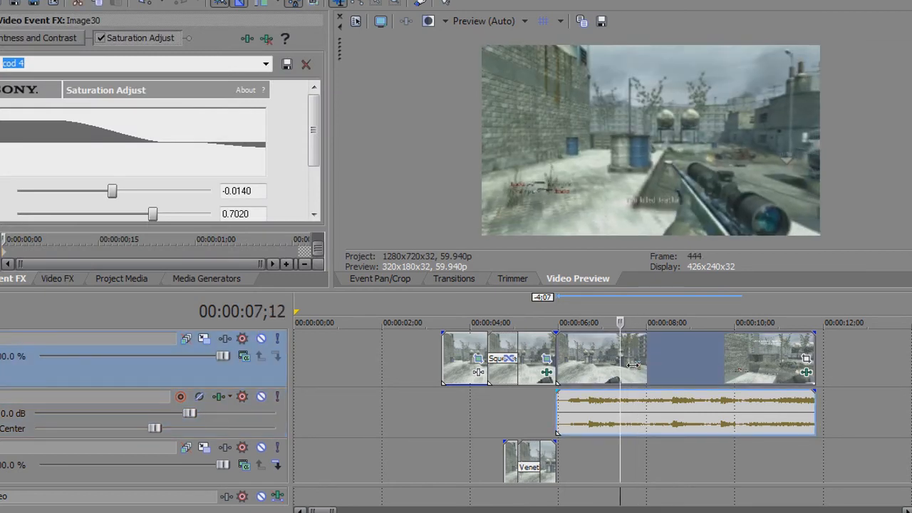
scroll(466, 401, down, 1)
click(476, 367)
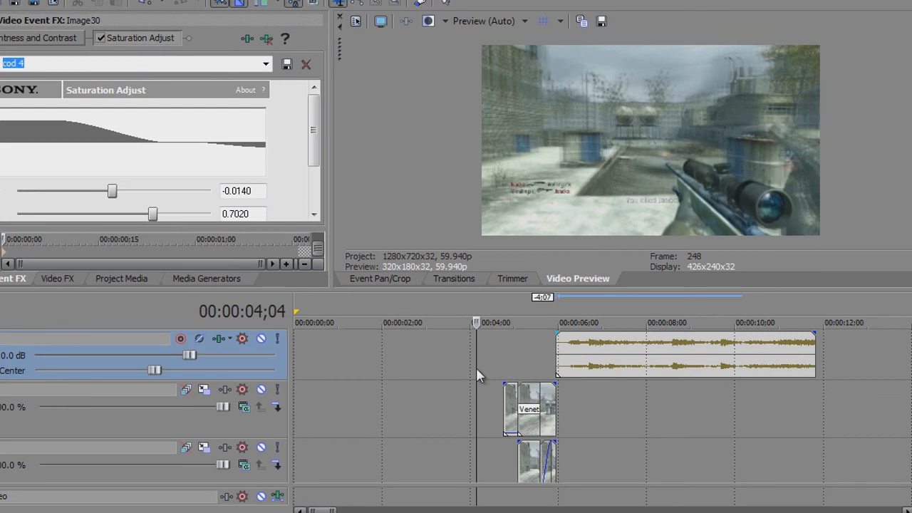
key(Right)
key(Right)
key(space)
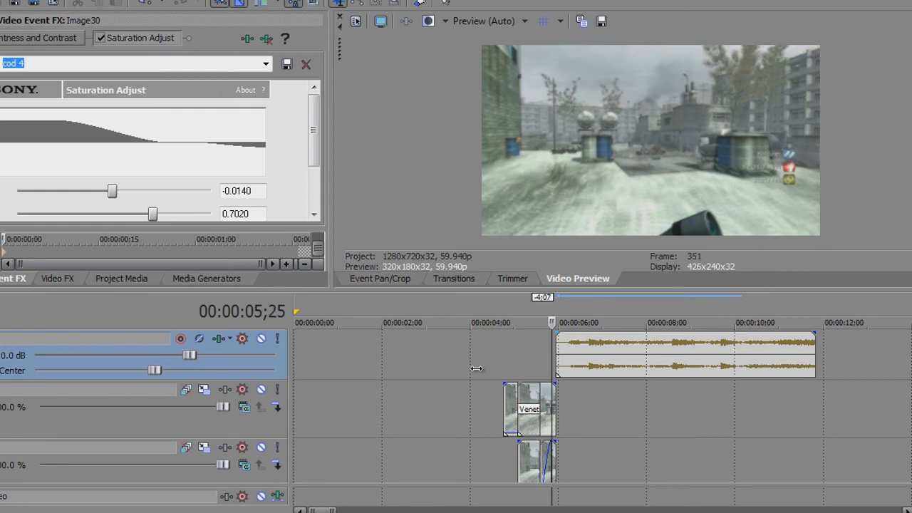
key(Right)
key(Right)
key(Right)
key(Right)
key(Right)
key(Right)
key(Right)
key(Right)
key(Right)
key(Right)
key(Right)
key(Right)
key(Right)
key(Right)
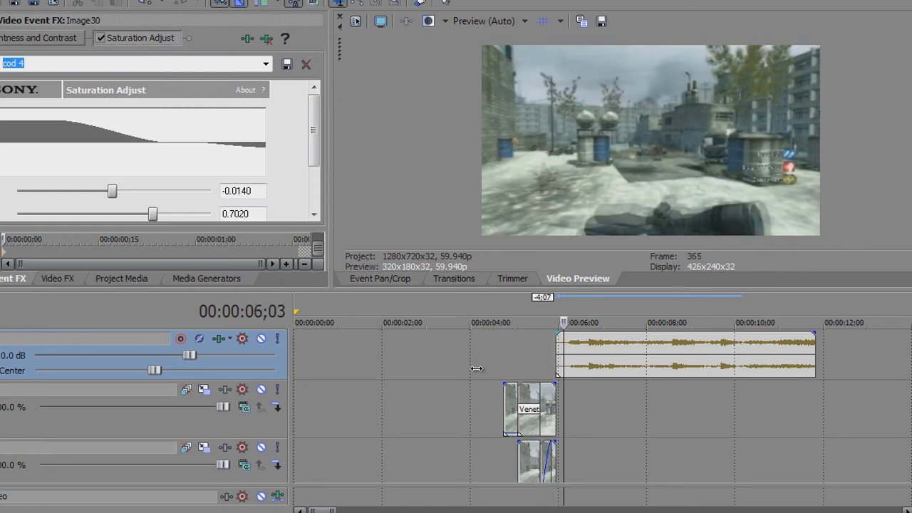
key(Left)
key(Left)
key(Left)
key(Left)
key(Left)
key(Left)
key(Left)
key(Left)
key(Left)
key(Left)
key(Left)
key(Left)
key(Left)
key(Left)
key(Left)
key(Left)
key(Left)
key(Left)
key(Left)
key(Left)
key(Left)
key(Left)
key(Left)
key(Left)
key(Left)
key(Left)
key(Left)
key(Left)
key(Left)
key(Left)
key(Left)
key(Left)
key(Left)
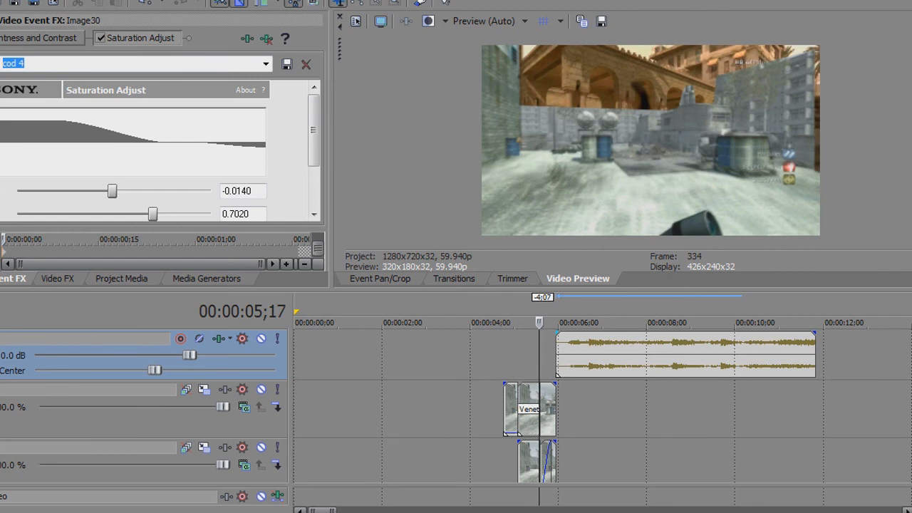
Apply the Saturation Adjust effect's cod 4 preset to the still piece following the Venetian Blinds transition
scroll(497, 399, up, 4)
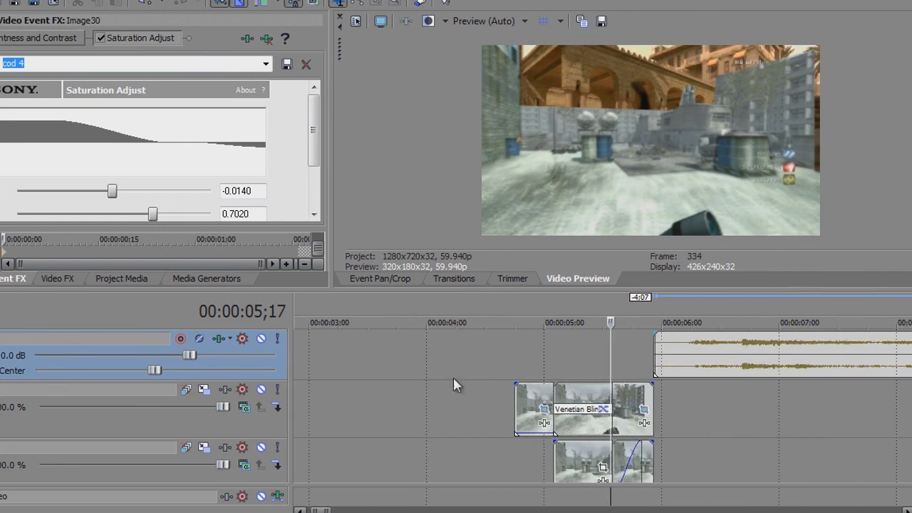
click(68, 278)
drag(136, 150, 624, 417)
Add the Brightness and Contrast effect with its cod 4 preset to the still piece following the Venetian Blinds transition
click(79, 280)
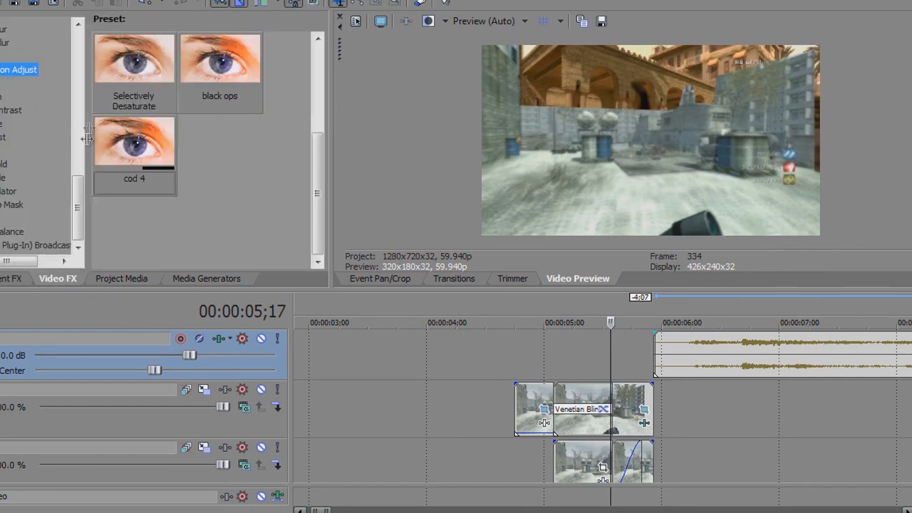
drag(86, 219, 92, 24)
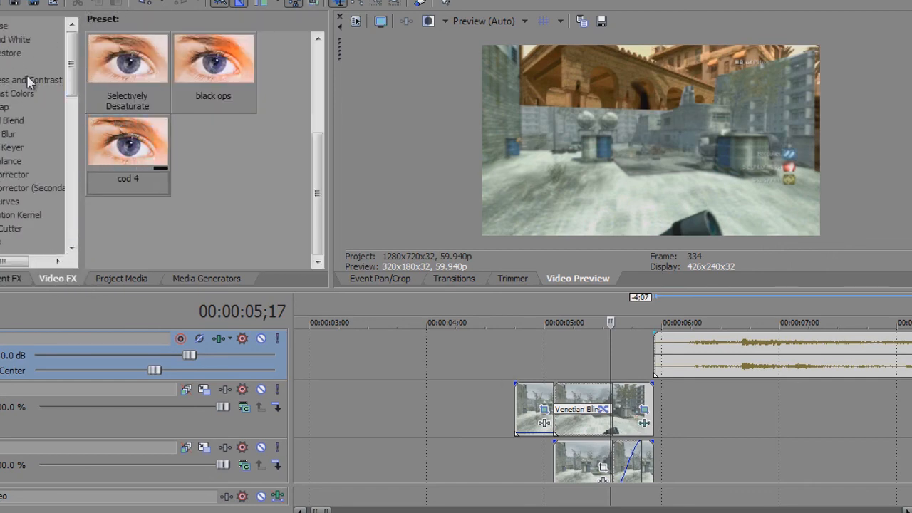
click(27, 78)
scroll(156, 167, down, 4)
drag(214, 143, 644, 420)
Apply Brightness and Contrast's cod 4 preset to the last still piece on the track below the Venetian Blinds transition
scroll(704, 412, down, 1)
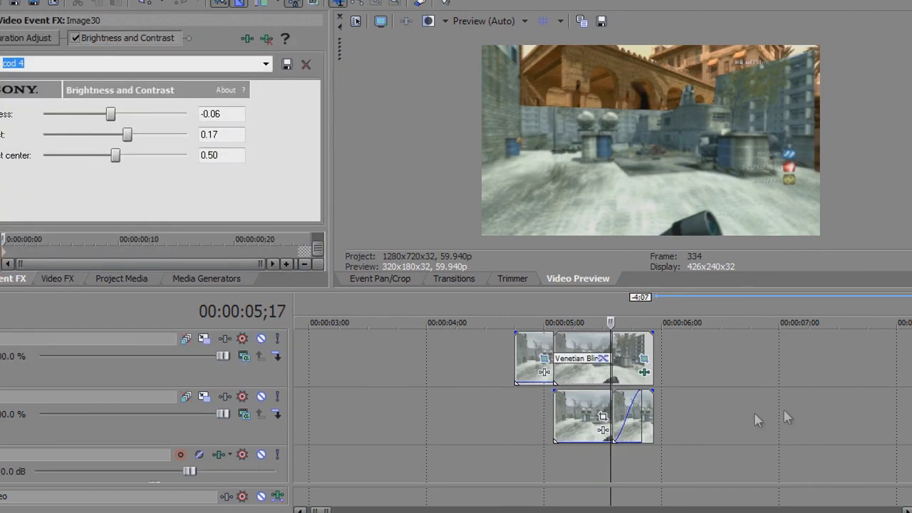
scroll(754, 412, up, 4)
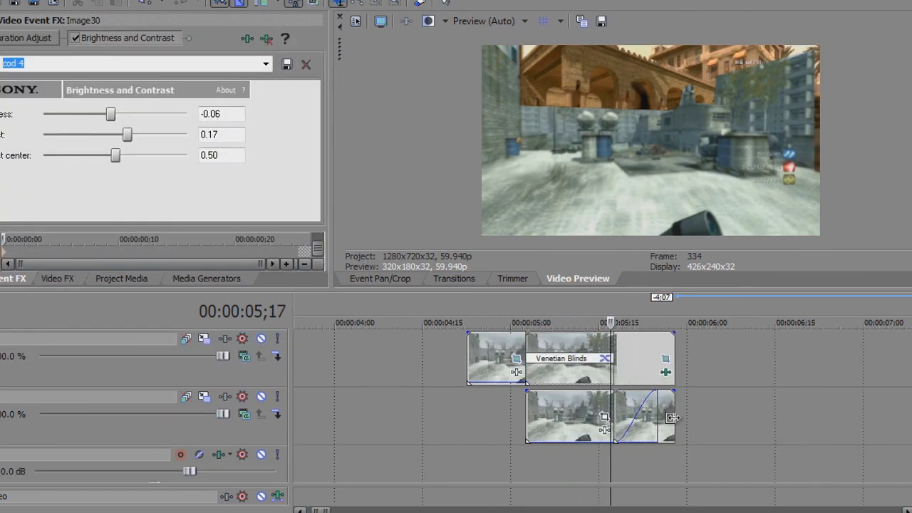
click(62, 278)
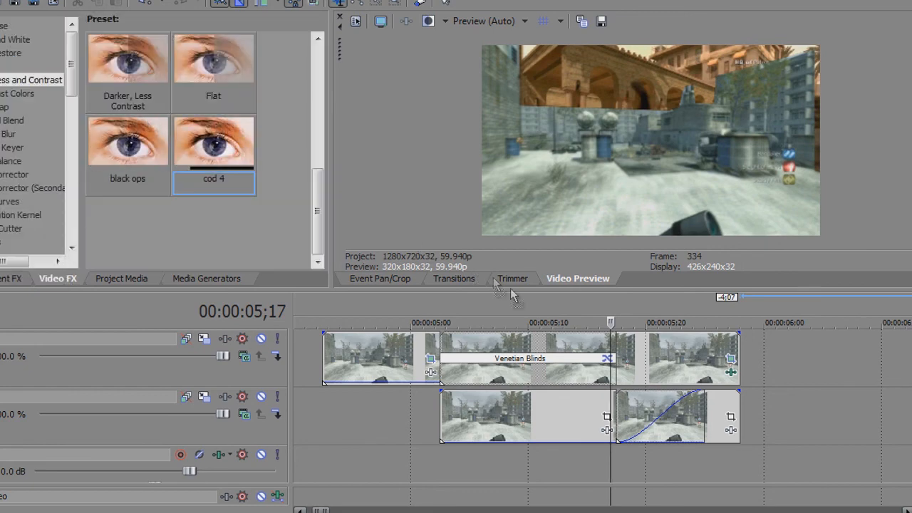
drag(694, 412, 721, 419)
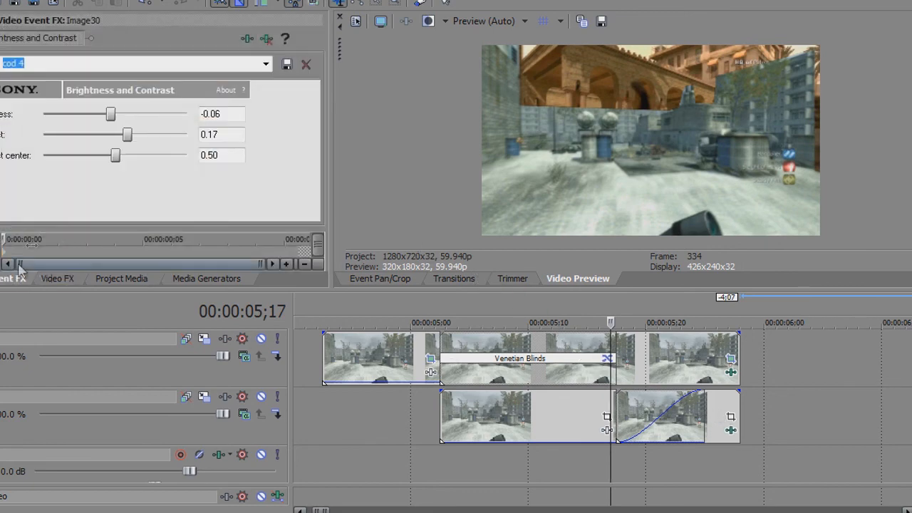
Apply the Saturation Adjust effect's cod 4 preset to Track 3 as a track effect
click(73, 280)
drag(72, 63, 82, 244)
click(22, 72)
drag(100, 149, 92, 149)
drag(593, 369, 594, 370)
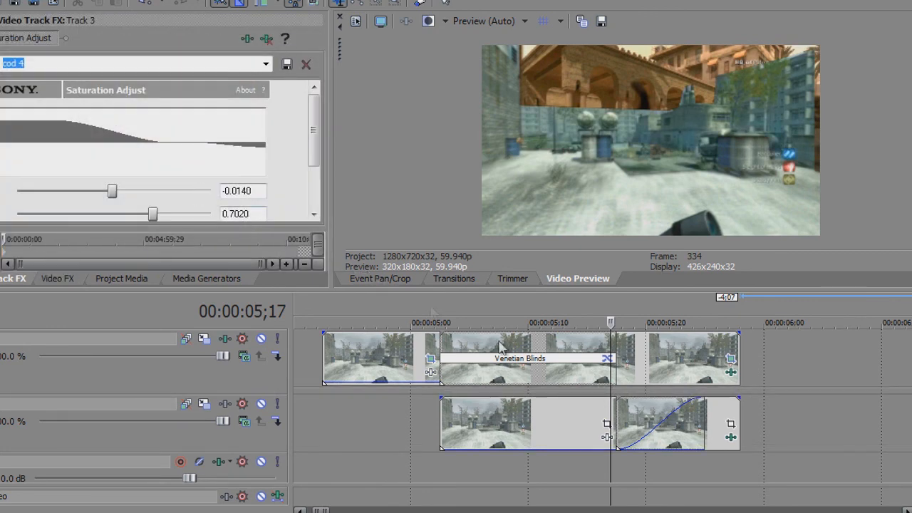
Add Saturation Adjust's cod 4 preset to the last still piece below the Venetian Blinds track and play the result
click(44, 281)
drag(126, 157, 455, 315)
drag(675, 425, 677, 426)
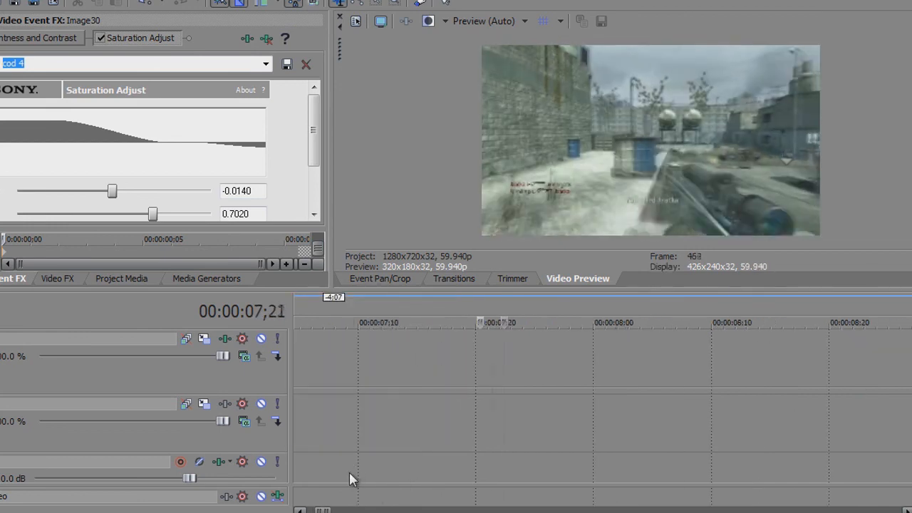
scroll(415, 442, down, 5)
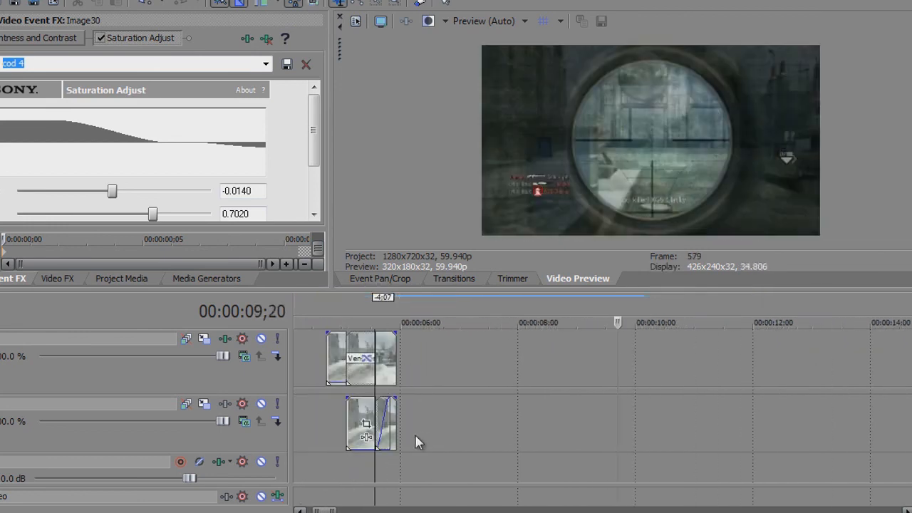